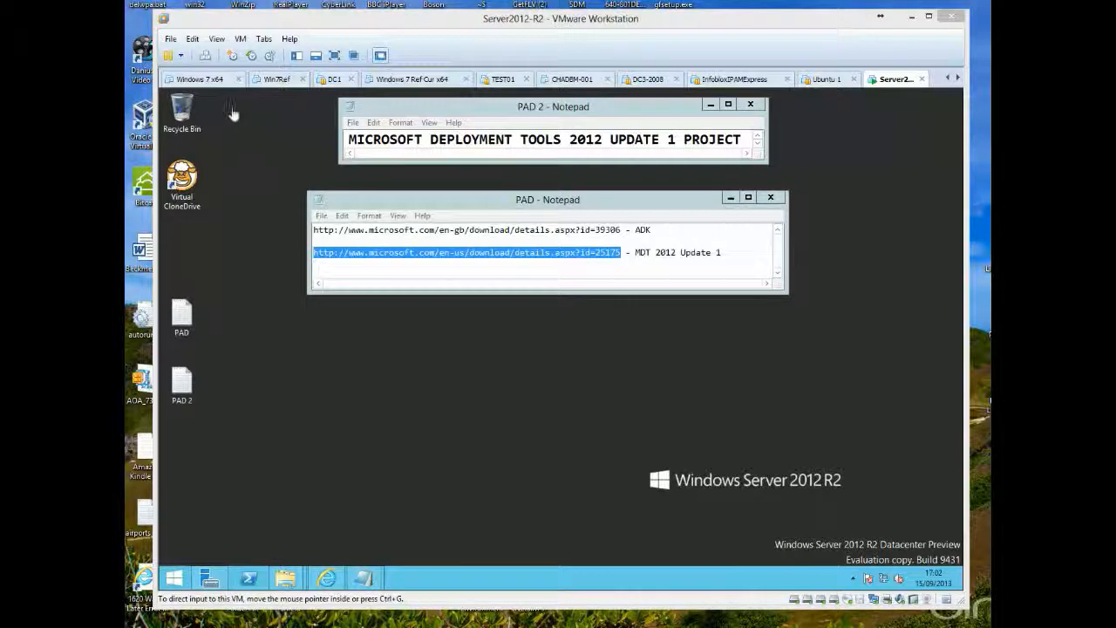
# Step: Review the Server2012-R2 virtual machine's hardware settings, including the fourth hard disk and the network adapter's connection
pyautogui.click(948, 79)
pyautogui.click(948, 80)
pyautogui.click(948, 79)
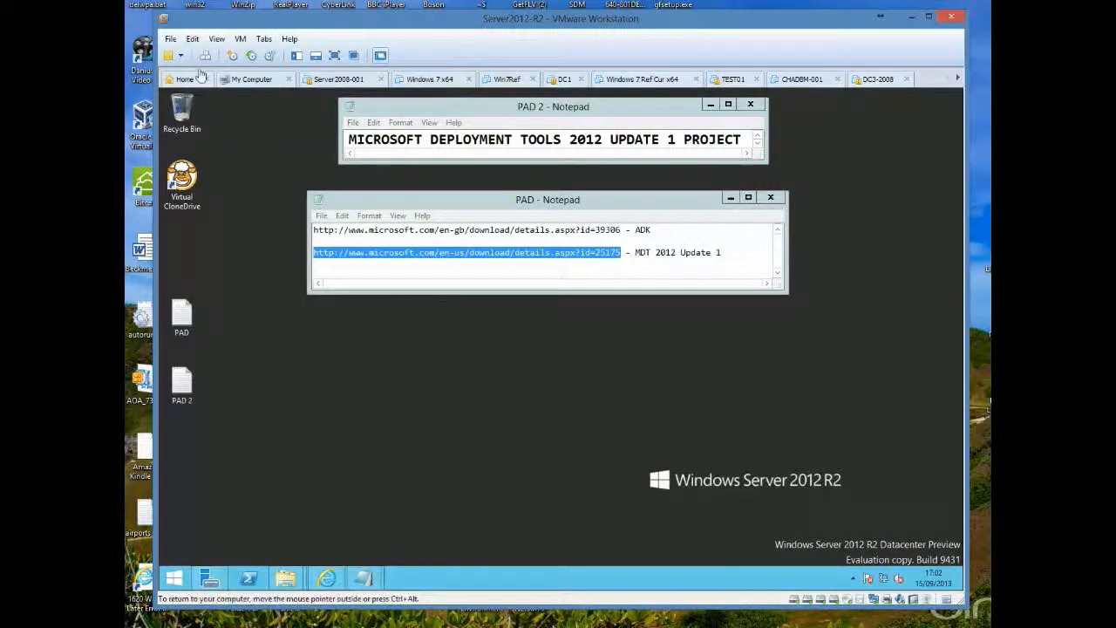
pyautogui.click(241, 40)
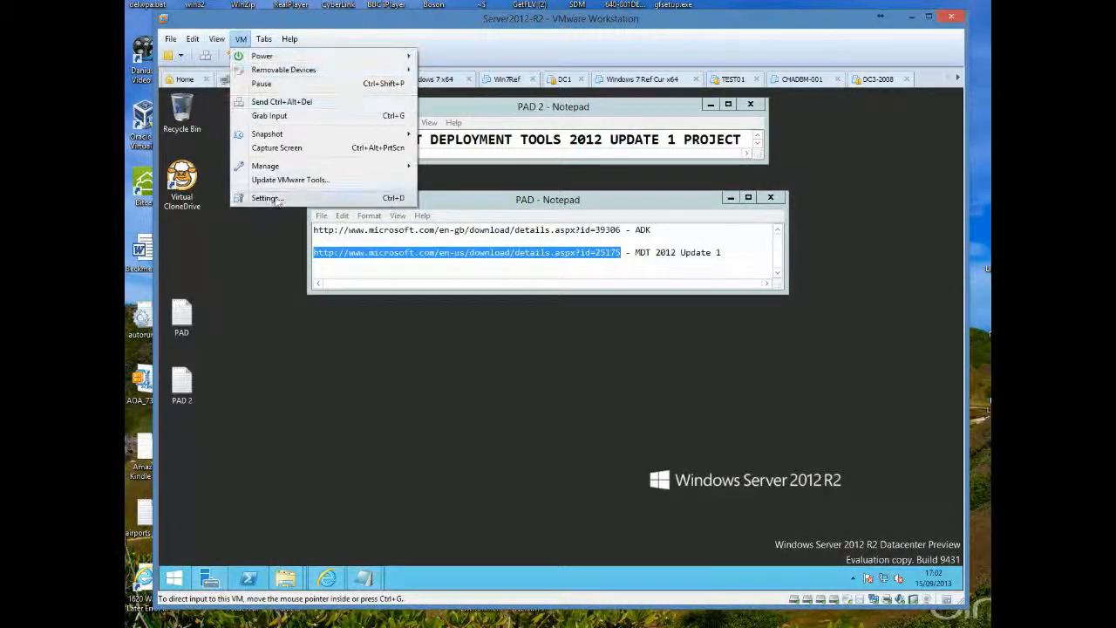
pyautogui.click(447, 225)
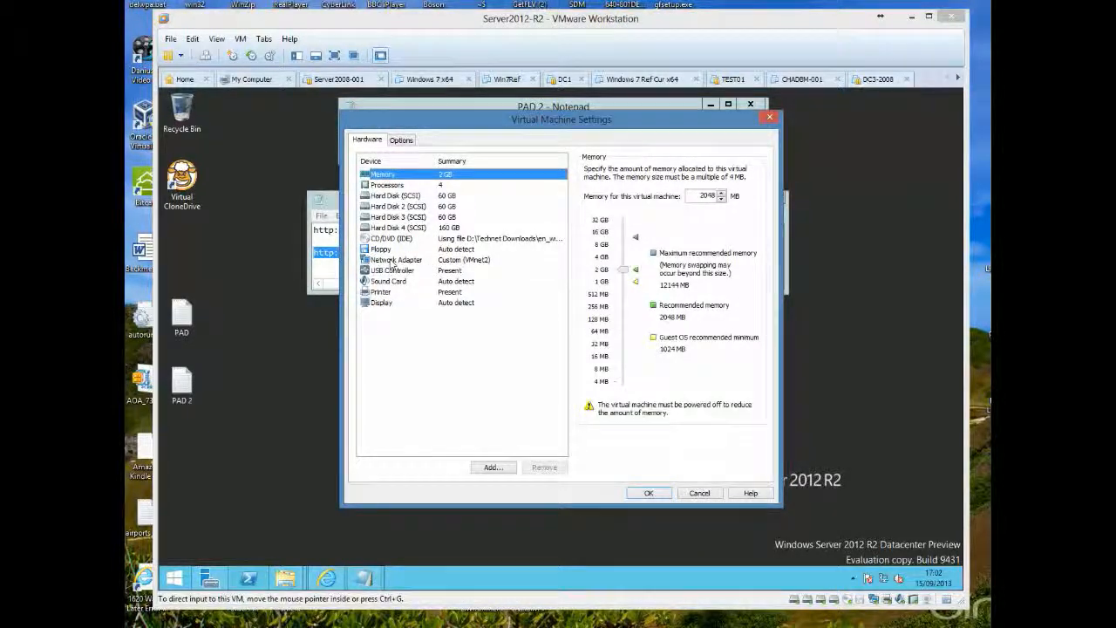
pyautogui.click(465, 264)
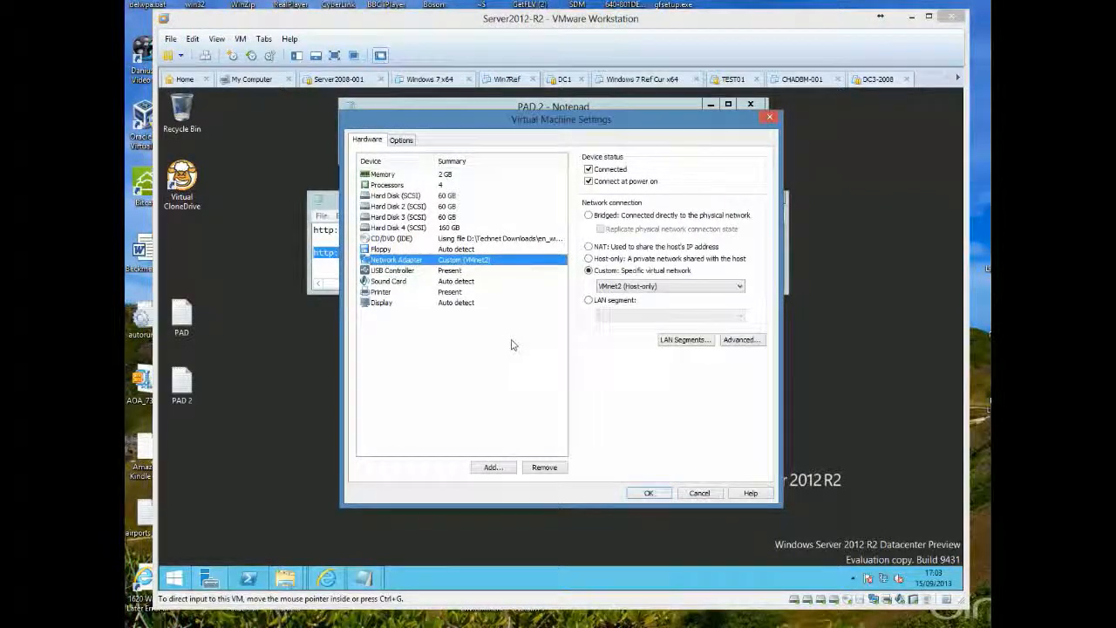
pyautogui.click(650, 494)
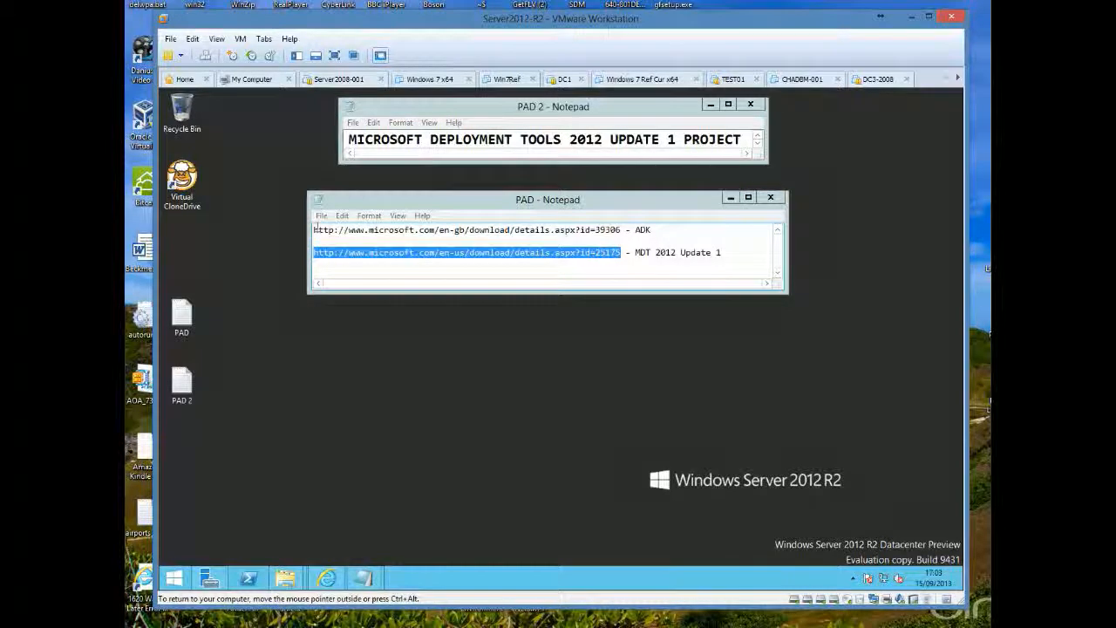
# Step: Copy the ADK download address from the PAD note and open it in Internet Explorer
pyautogui.moveTo(316, 230); pyautogui.dragTo(619, 228)
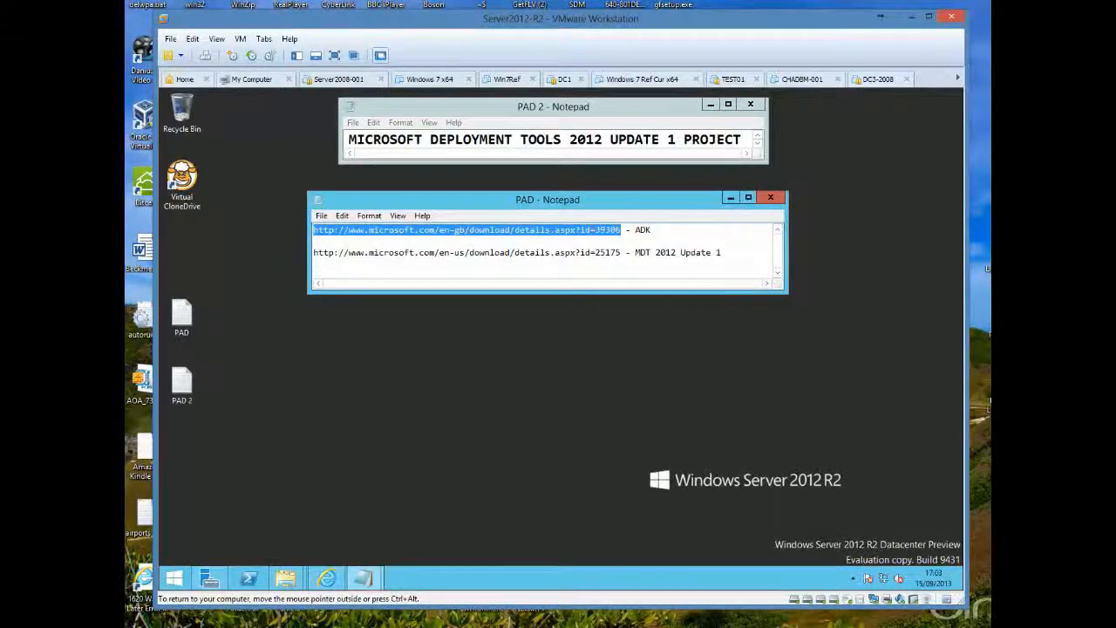
pyautogui.rightClick(593, 232)
pyautogui.click(622, 268)
pyautogui.click(328, 578)
pyautogui.click(567, 148)
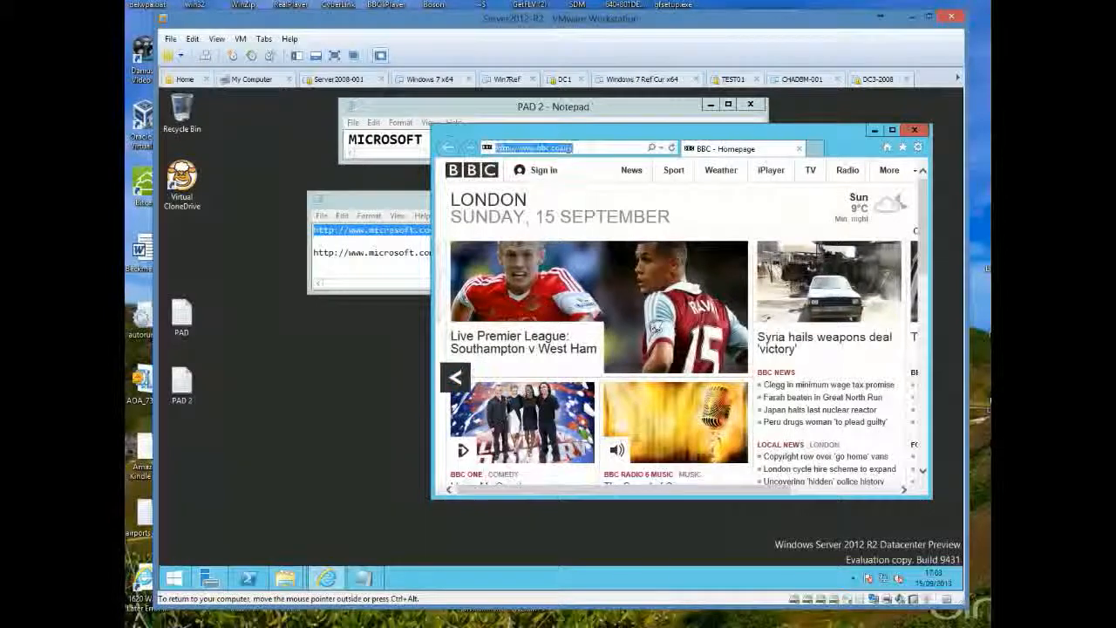
pyautogui.rightClick(567, 149)
pyautogui.click(598, 200)
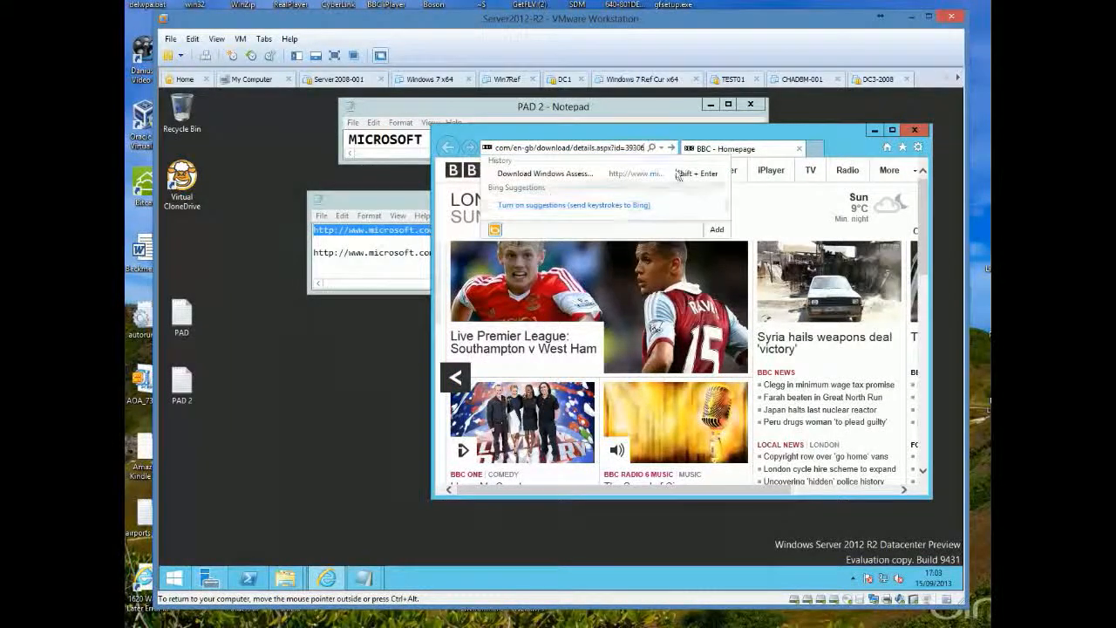
pyautogui.press('Return')
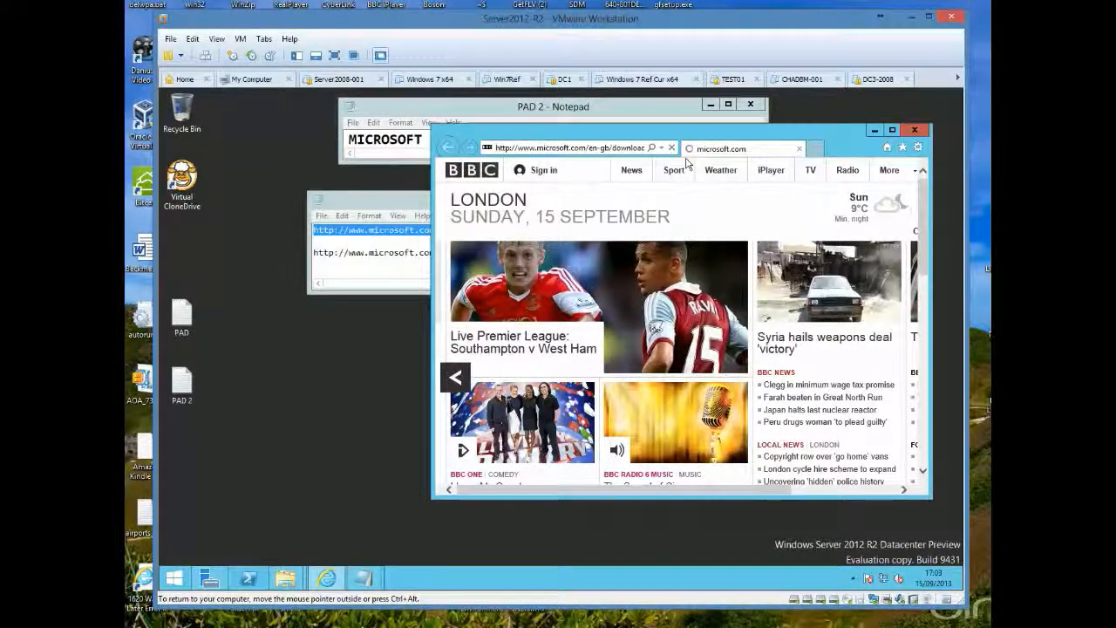
# Step: Reposition and enlarge the browser window, and request the English Windows ADK for Windows 8.1 Preview download
pyautogui.moveTo(694, 141); pyautogui.dragTo(471, 121)
pyautogui.moveTo(710, 475); pyautogui.dragTo(888, 531)
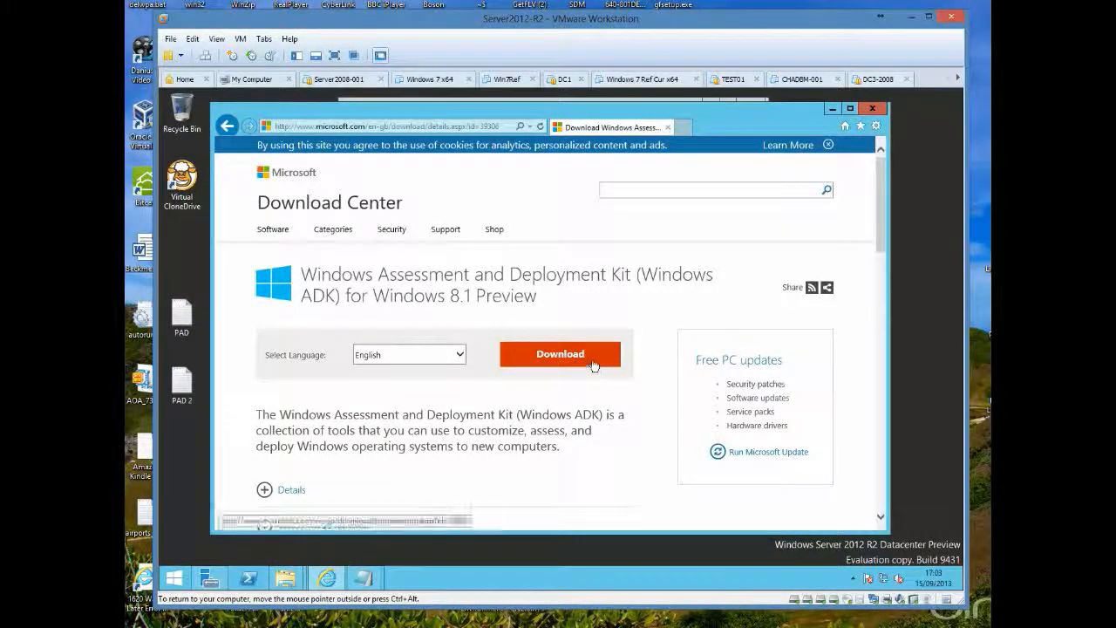
pyautogui.scroll(-3, 559, 359)
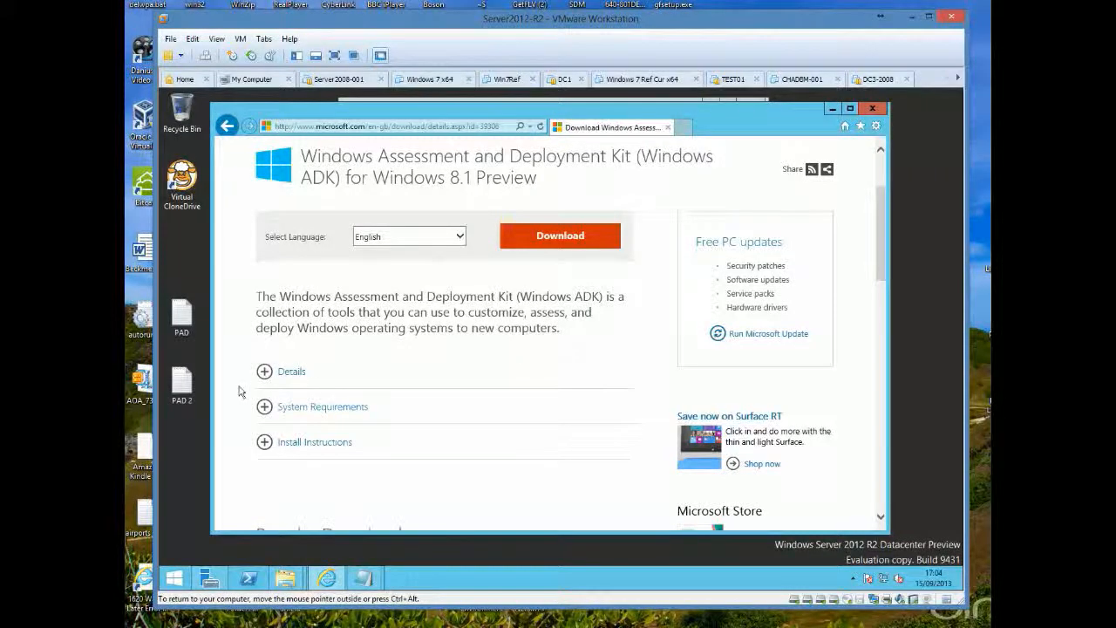
pyautogui.click(577, 243)
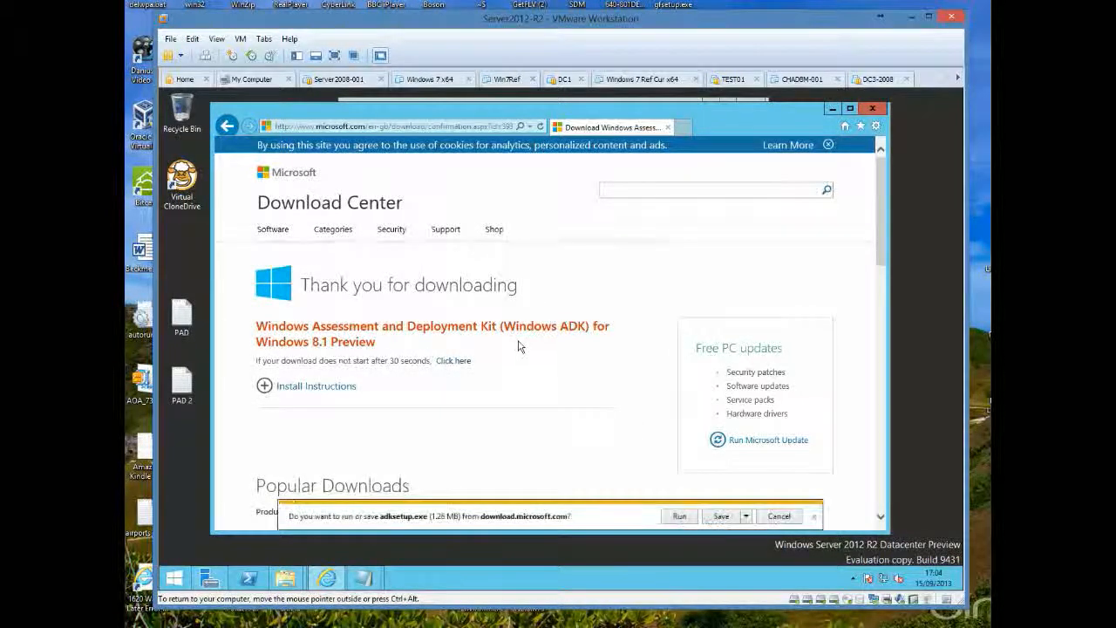
# Step: Save adksetup.exe from the Download Center and run the downloaded installer
pyautogui.scroll(-6, 520, 345)
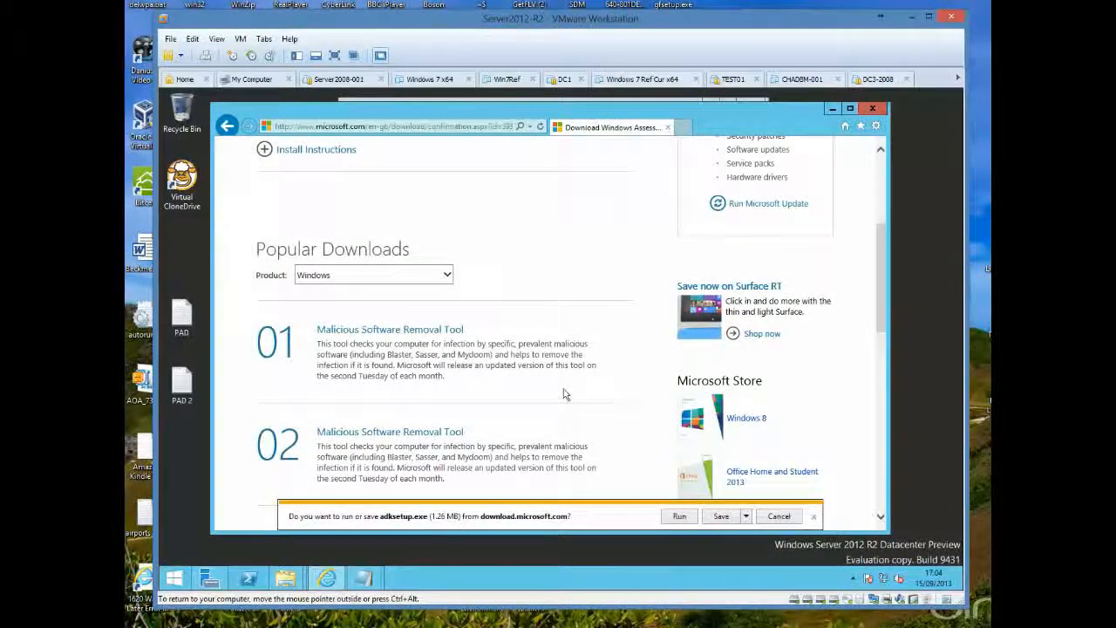
pyautogui.scroll(3, 564, 395)
pyautogui.scroll(-2, 563, 395)
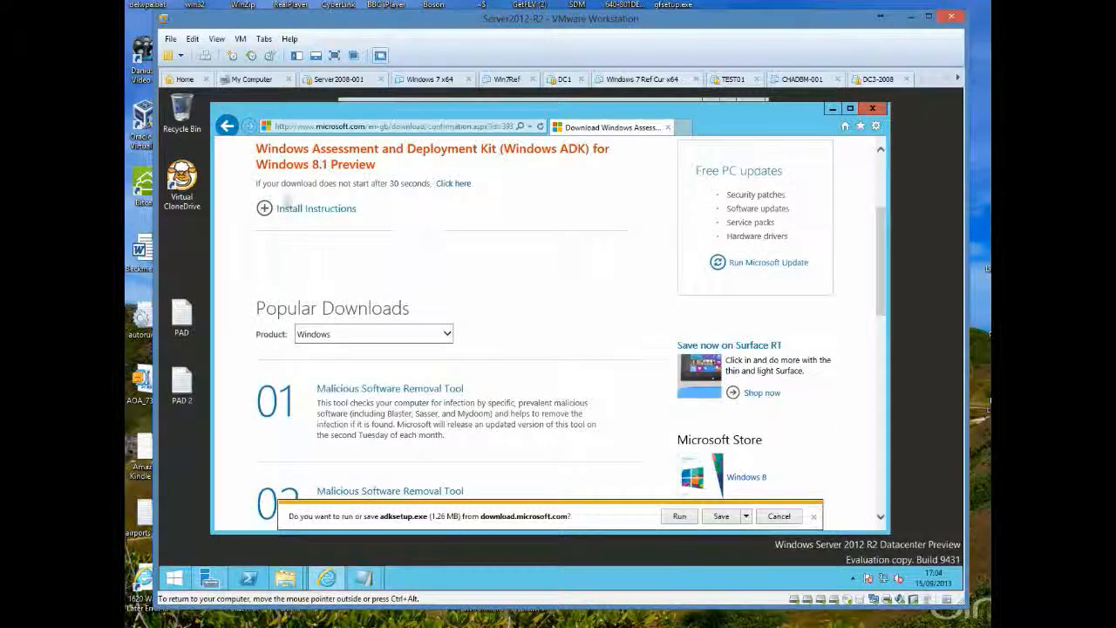
pyautogui.scroll(-3, 351, 314)
pyautogui.scroll(-3, 351, 315)
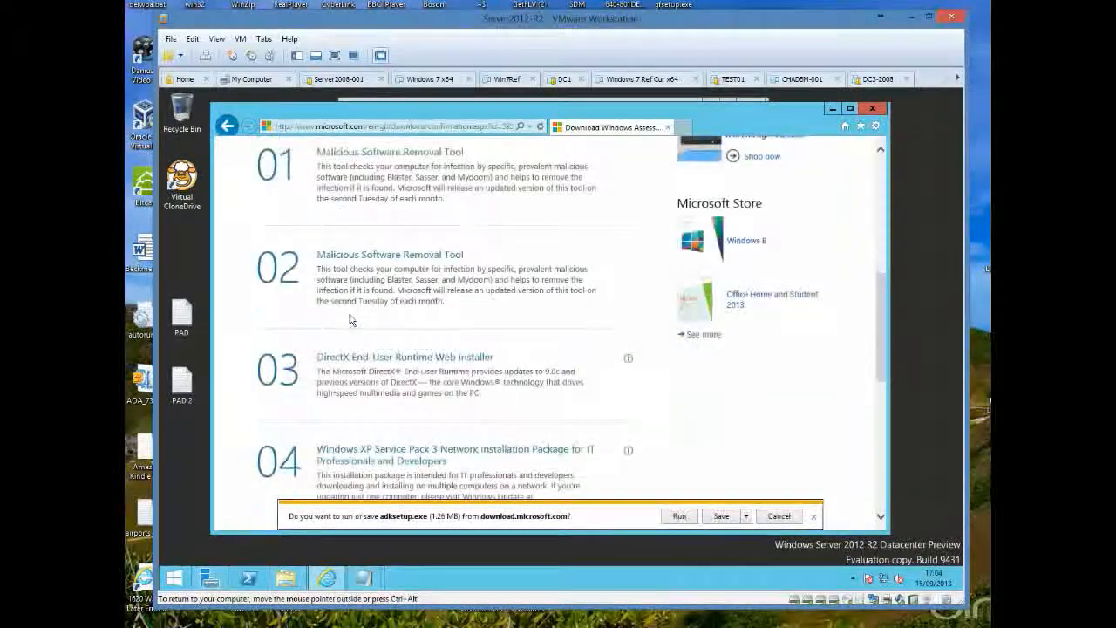
pyautogui.scroll(3, 351, 319)
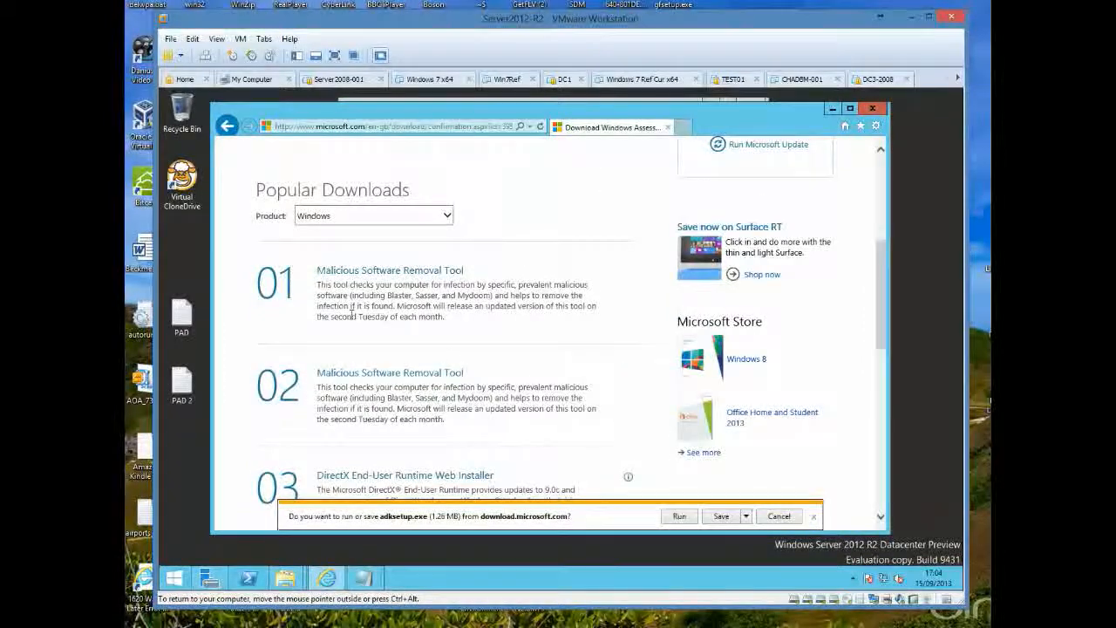
pyautogui.scroll(2, 351, 319)
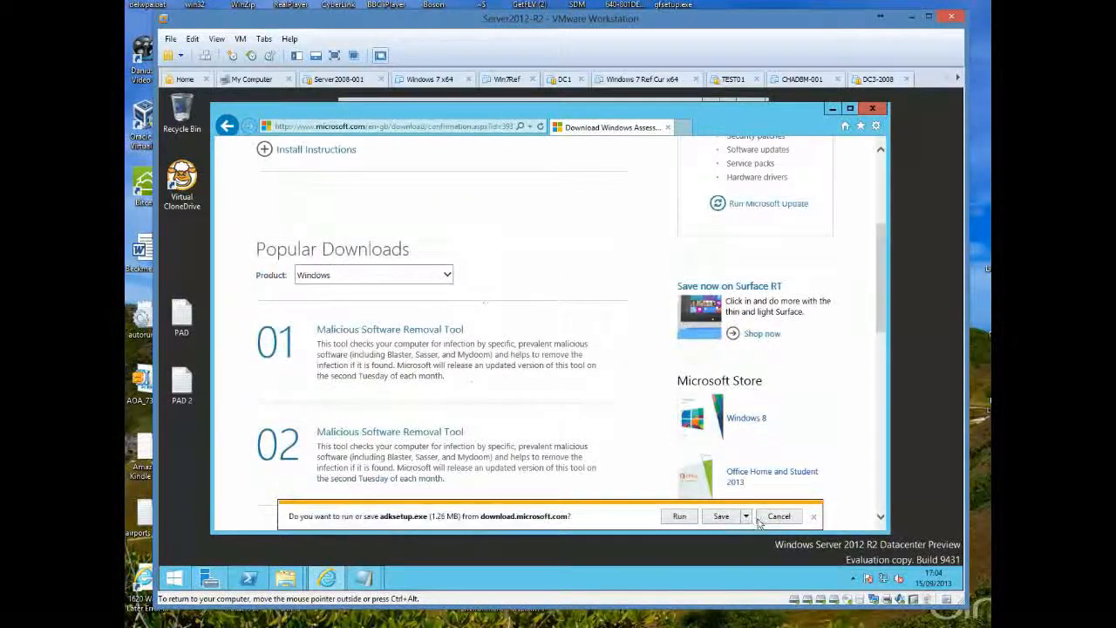
pyautogui.click(722, 516)
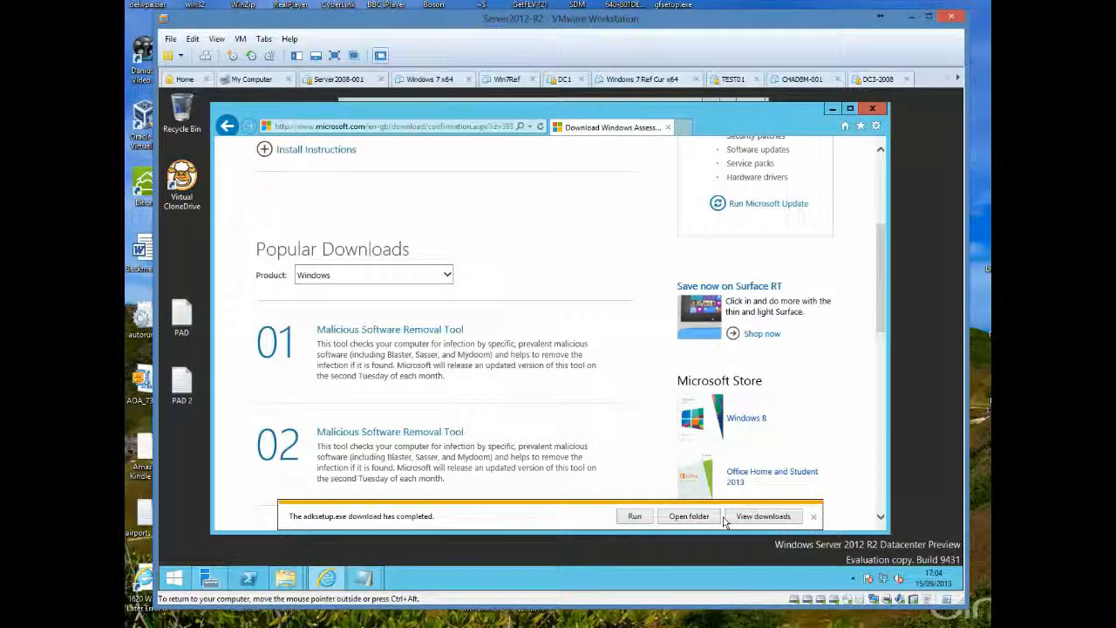
pyautogui.click(639, 517)
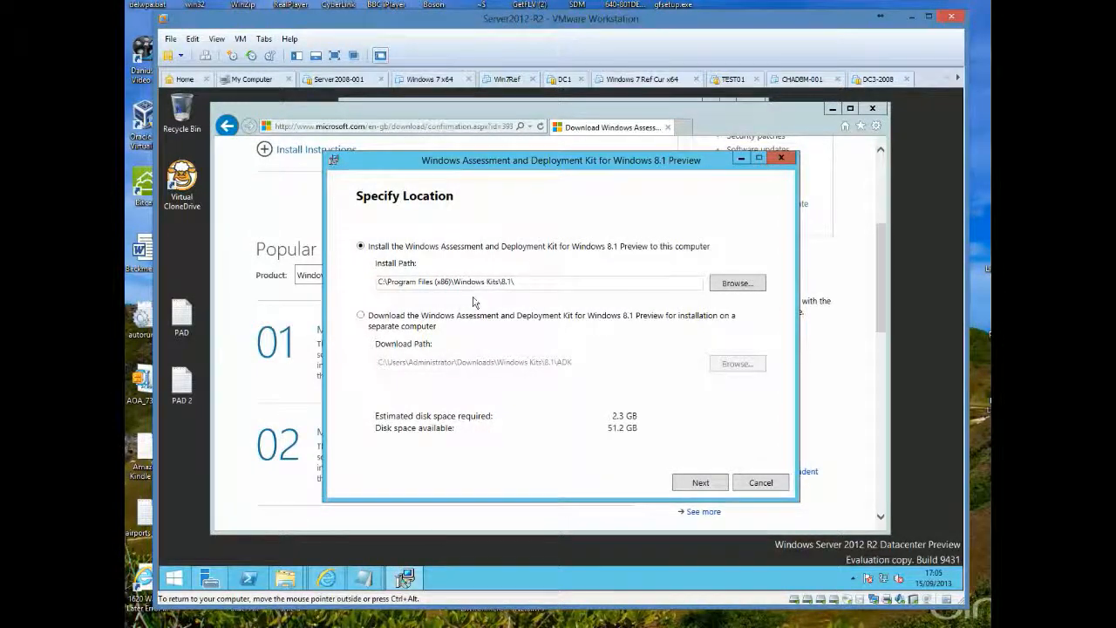
# Step: Choose to download the kit for installation on a separate computer, with the Download folder on MDTDATA (H:) as its destination
pyautogui.click(361, 317)
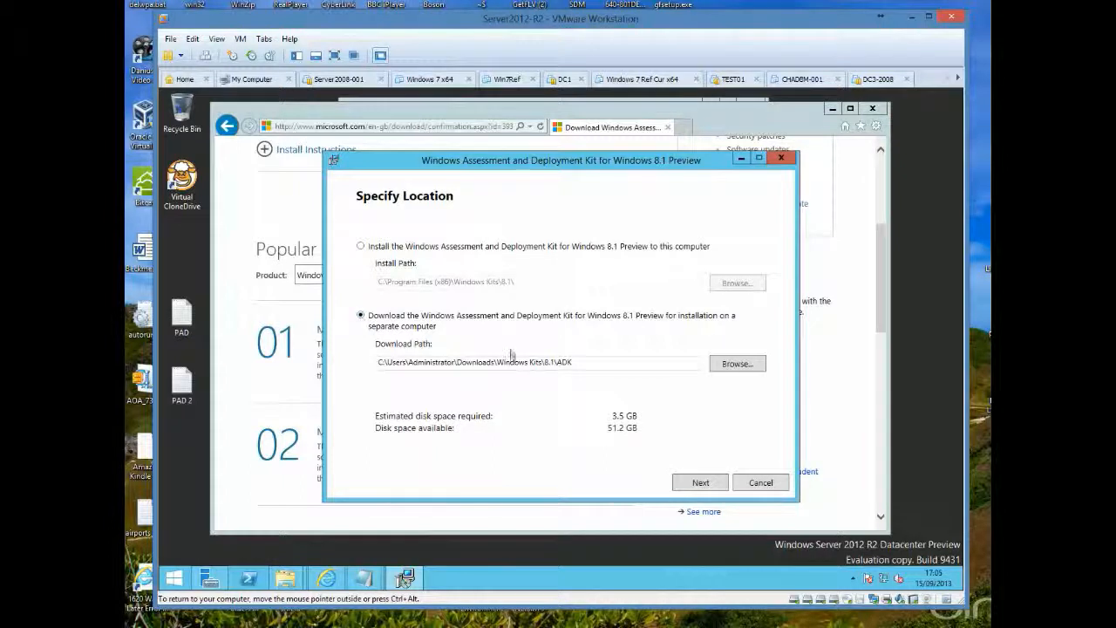
pyautogui.click(588, 361)
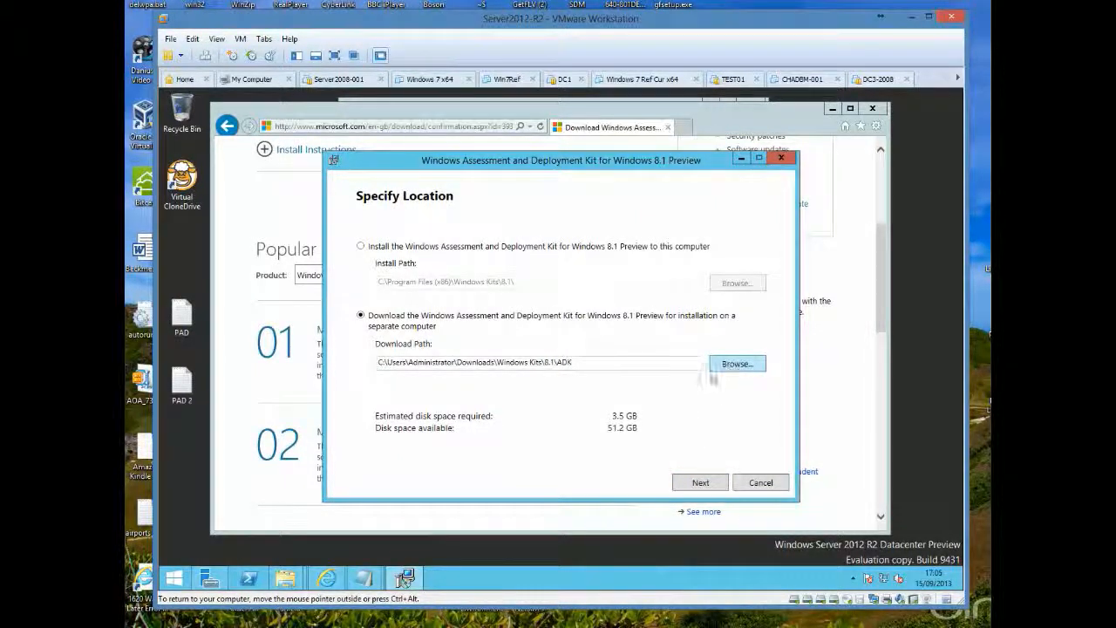
pyautogui.moveTo(648, 319); pyautogui.dragTo(647, 355)
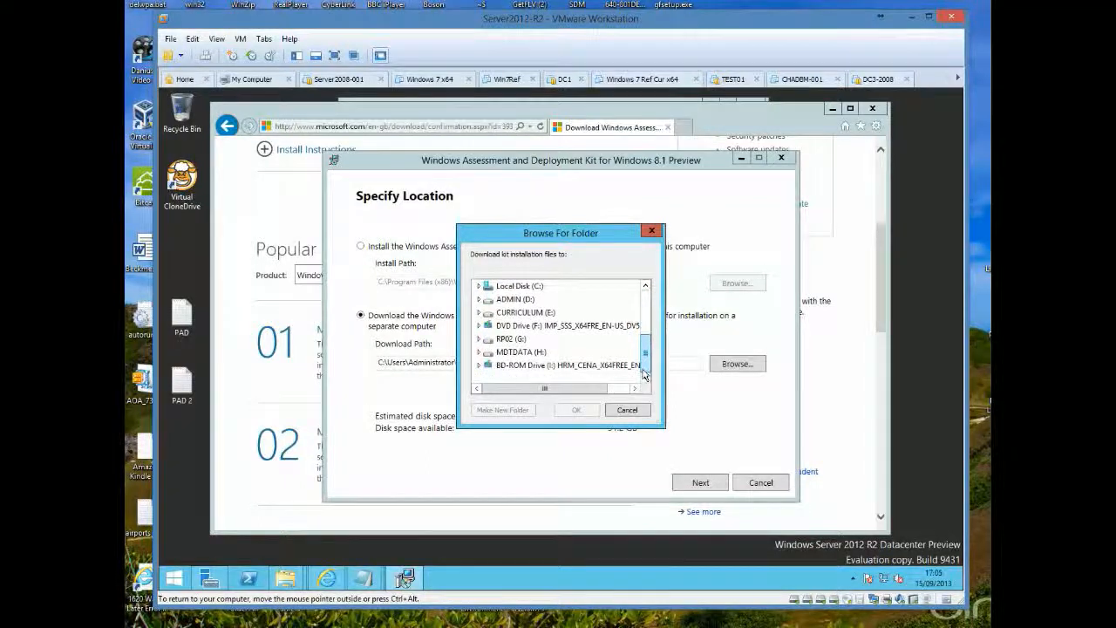
pyautogui.click(478, 352)
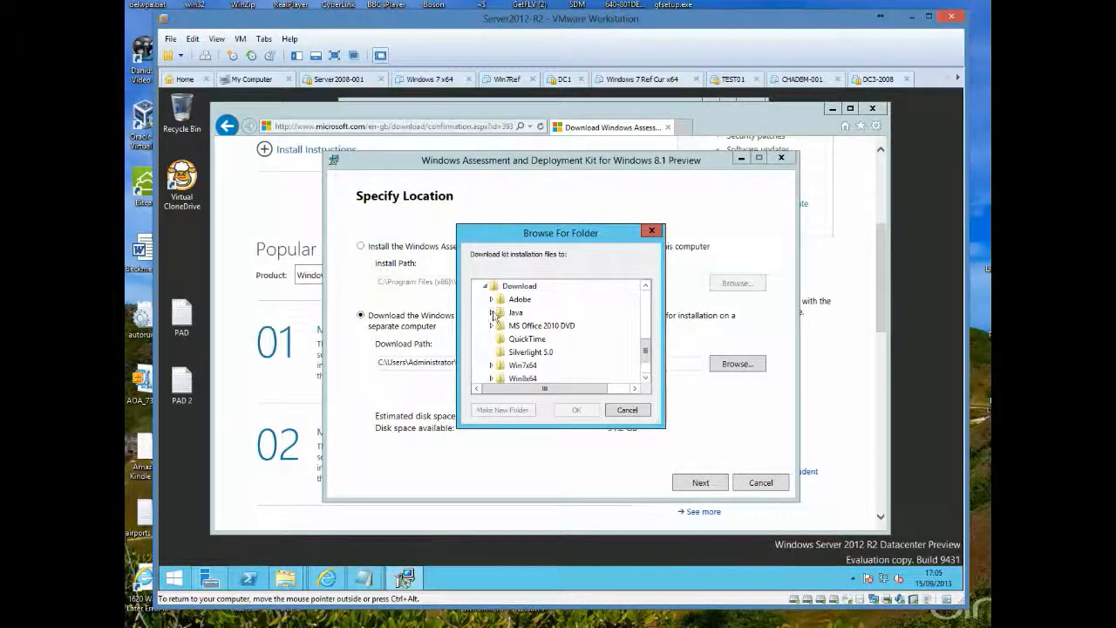
pyautogui.click(486, 287)
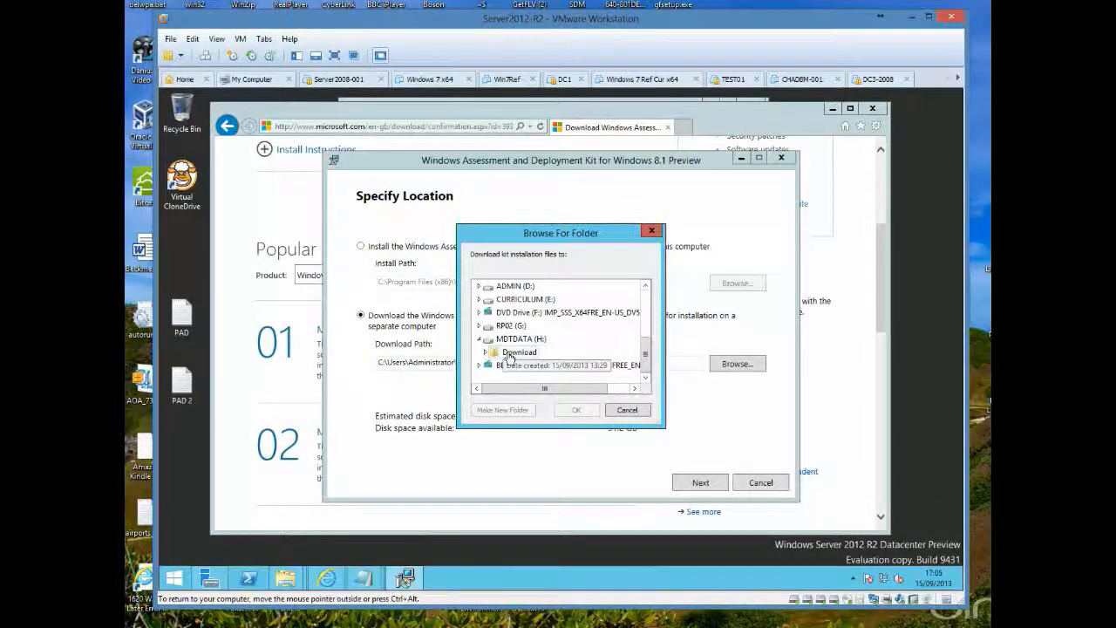
pyautogui.click(509, 354)
pyautogui.click(577, 410)
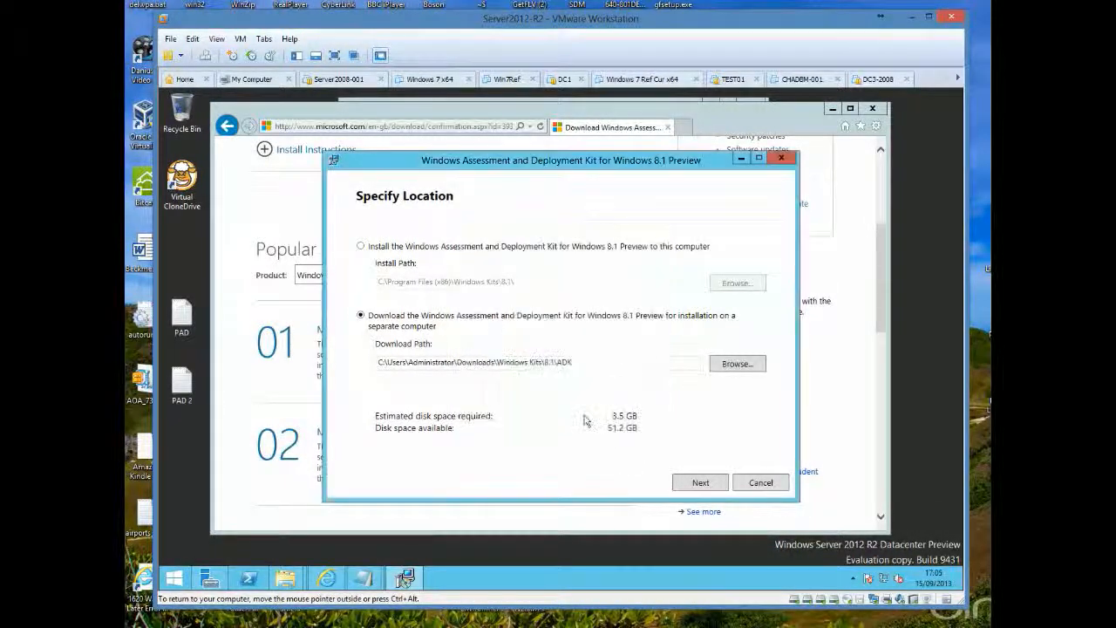
pyautogui.click(693, 483)
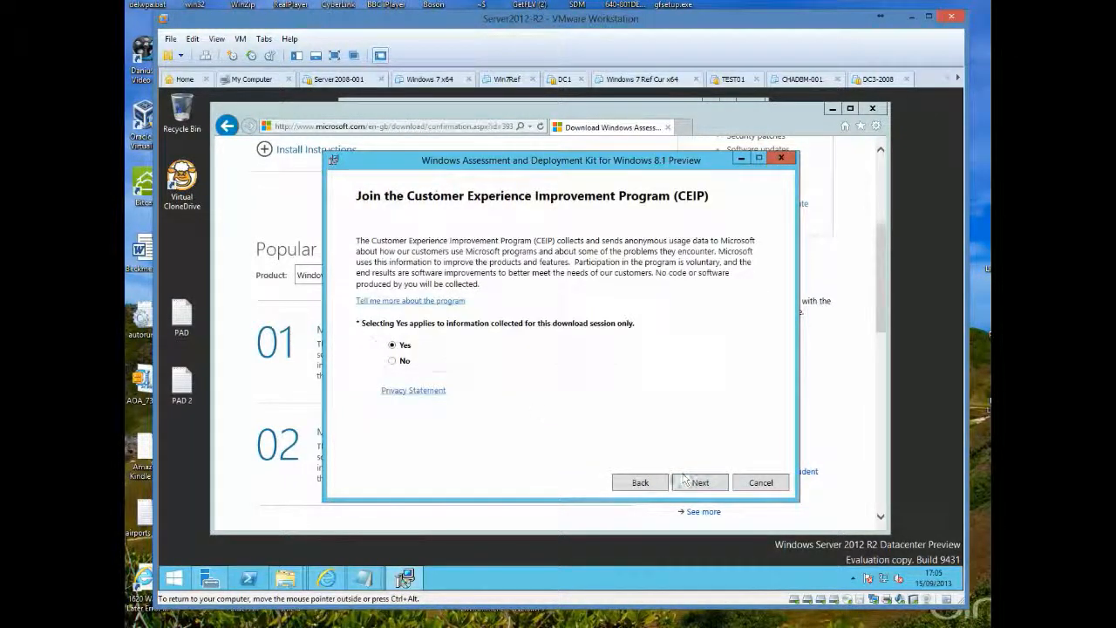
# Step: Decline the Customer Experience Improvement Program and accept the license agreement to start downloading the ADK features
pyautogui.click(405, 362)
pyautogui.click(702, 483)
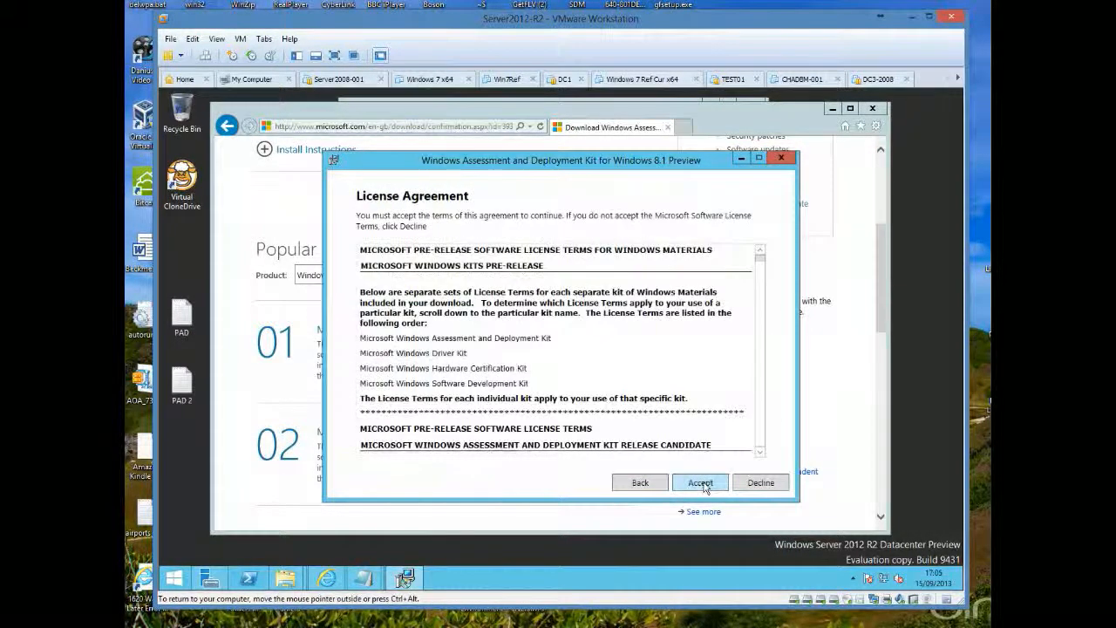
pyautogui.click(704, 483)
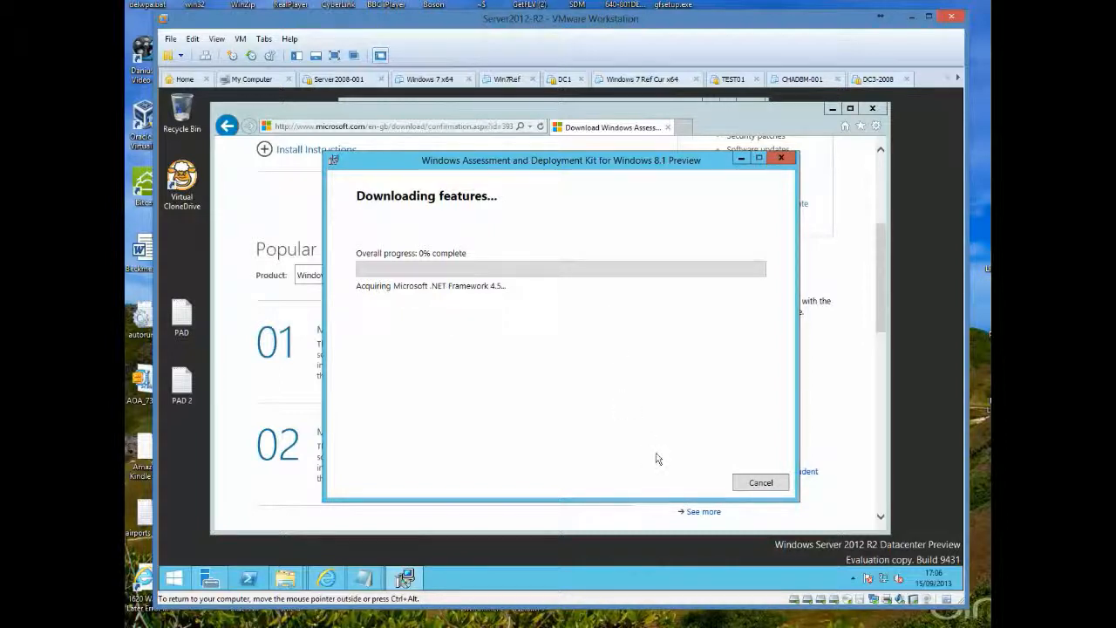
# Step: Check the Installers folder and adksetup file in the Download folder on MDTDATA (H:), and minimize the window
pyautogui.hotkey('ctrl', 'alt')
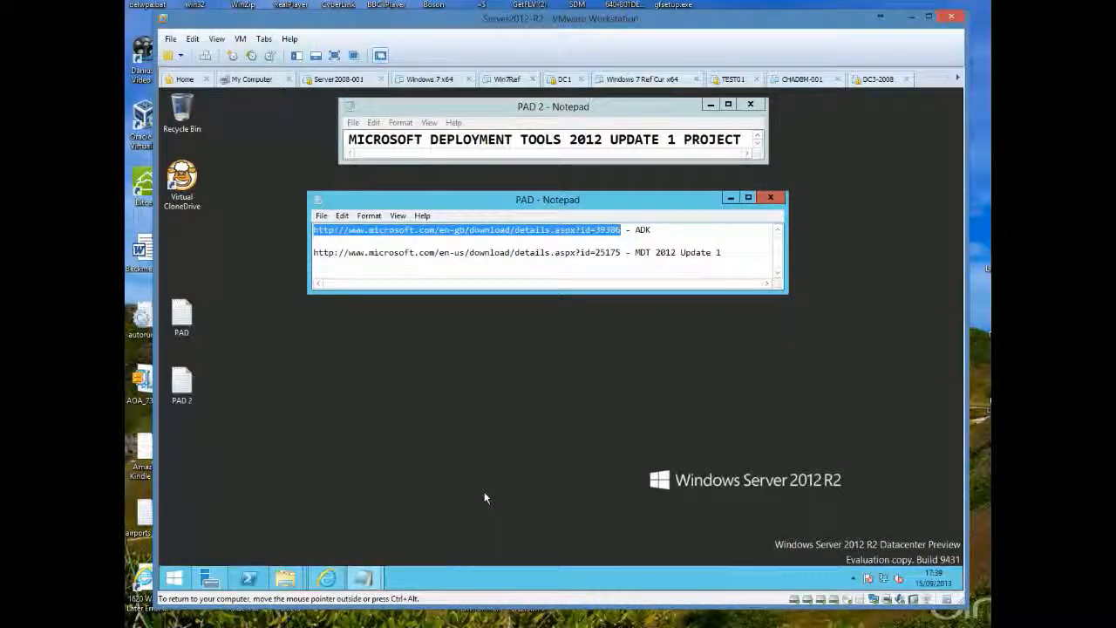
pyautogui.click(285, 578)
pyautogui.click(347, 514)
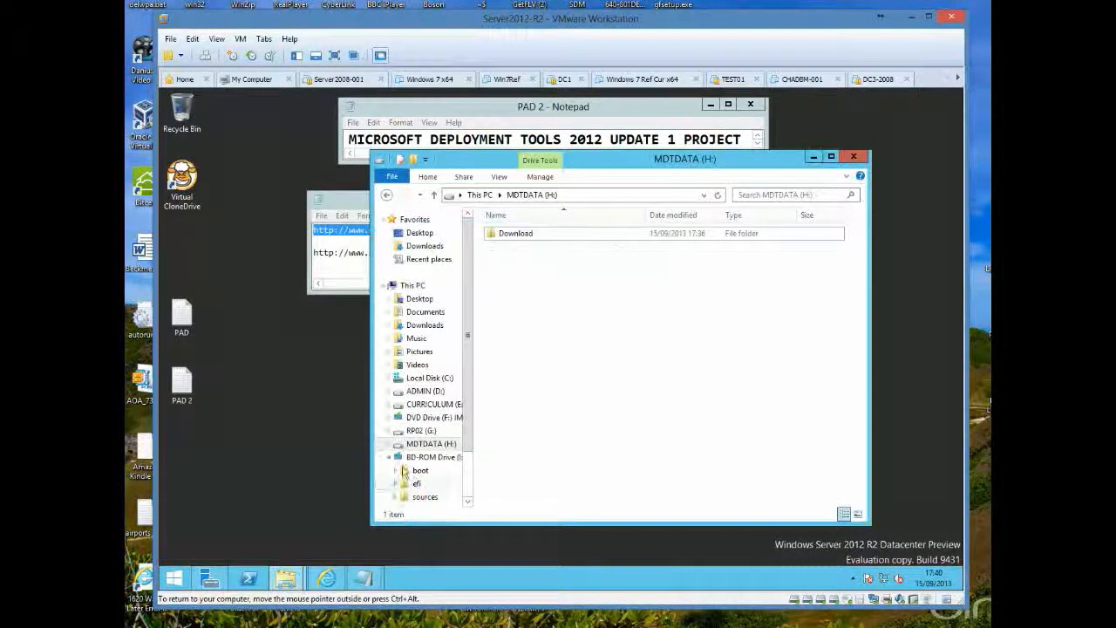
pyautogui.doubleClick(509, 232)
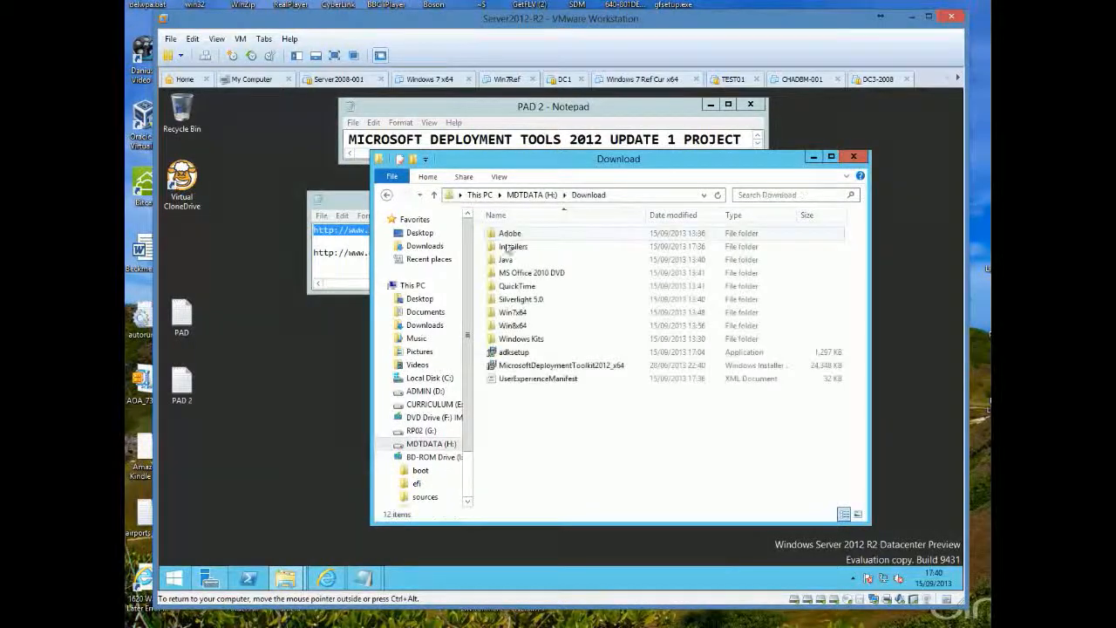
pyautogui.click(513, 351)
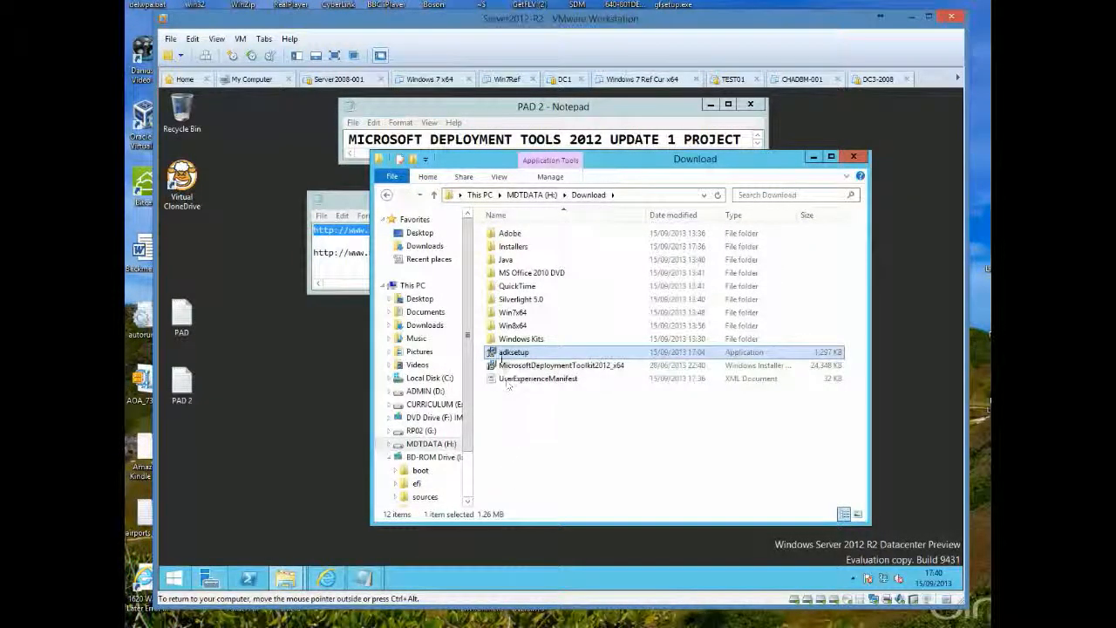
pyautogui.click(501, 248)
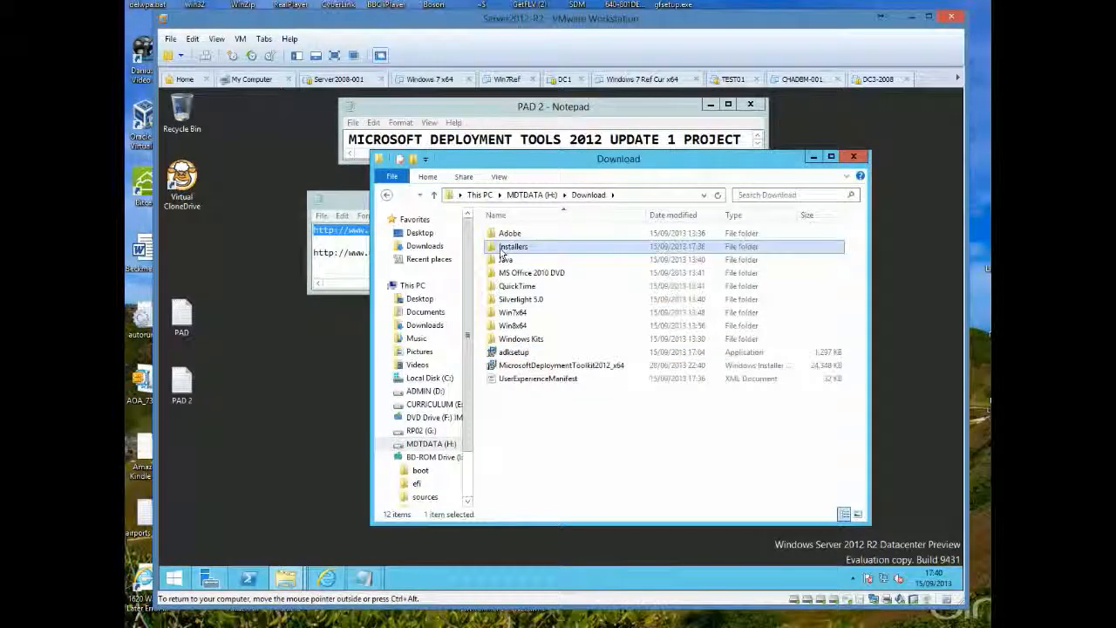
pyautogui.click(513, 354)
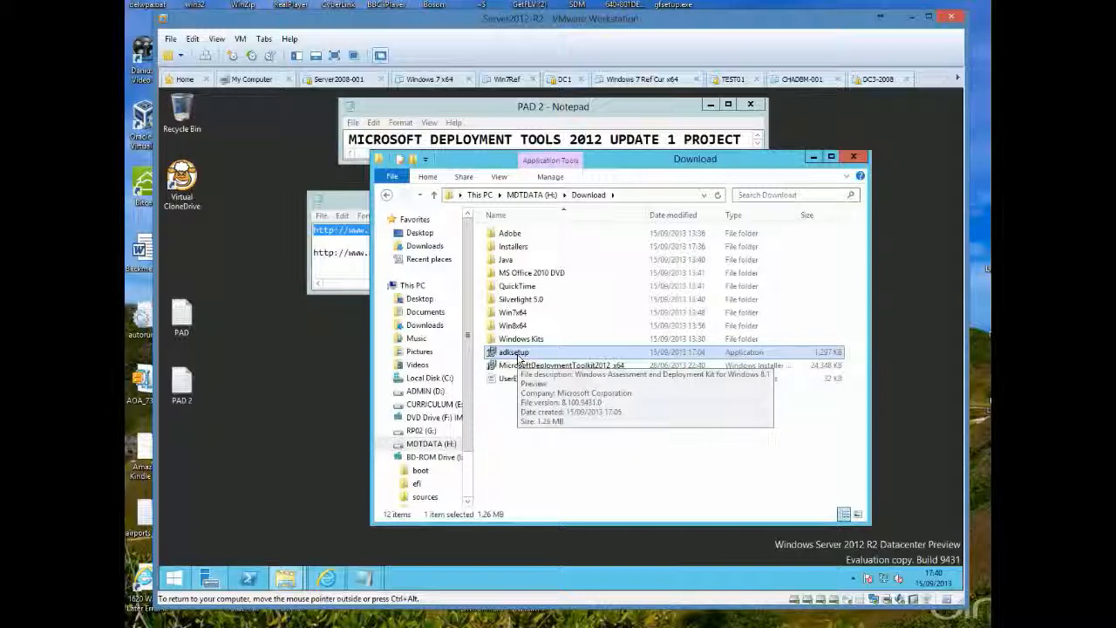
pyautogui.click(813, 159)
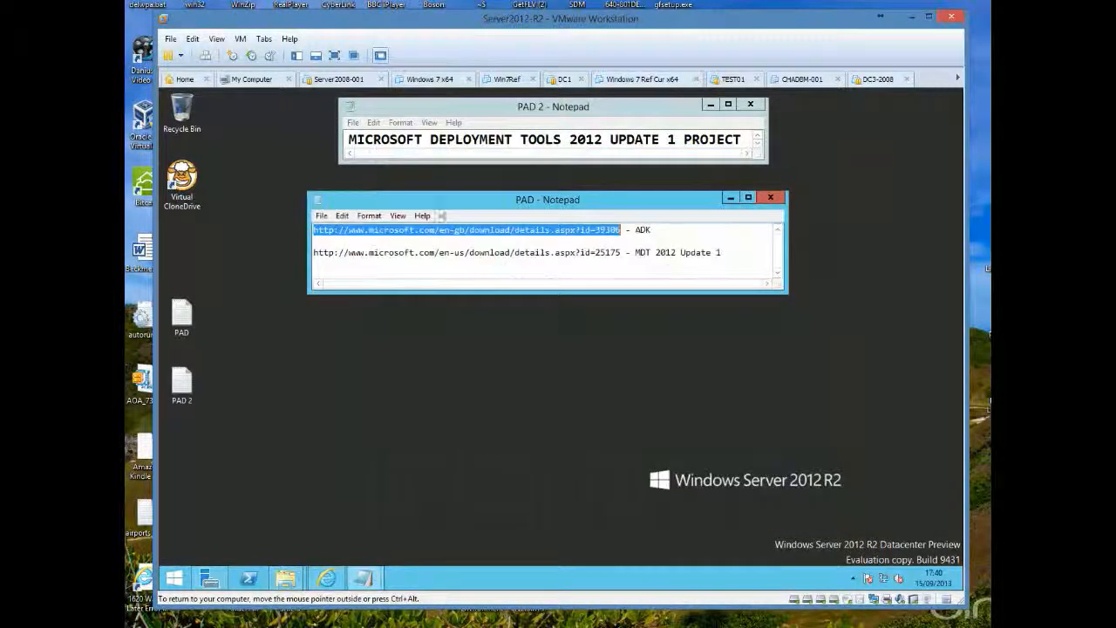
# Step: Review the Stage 1 snapshot and the current state of the Server2012-R2 virtual machine in the Snapshot Manager, and close it
pyautogui.click(242, 39)
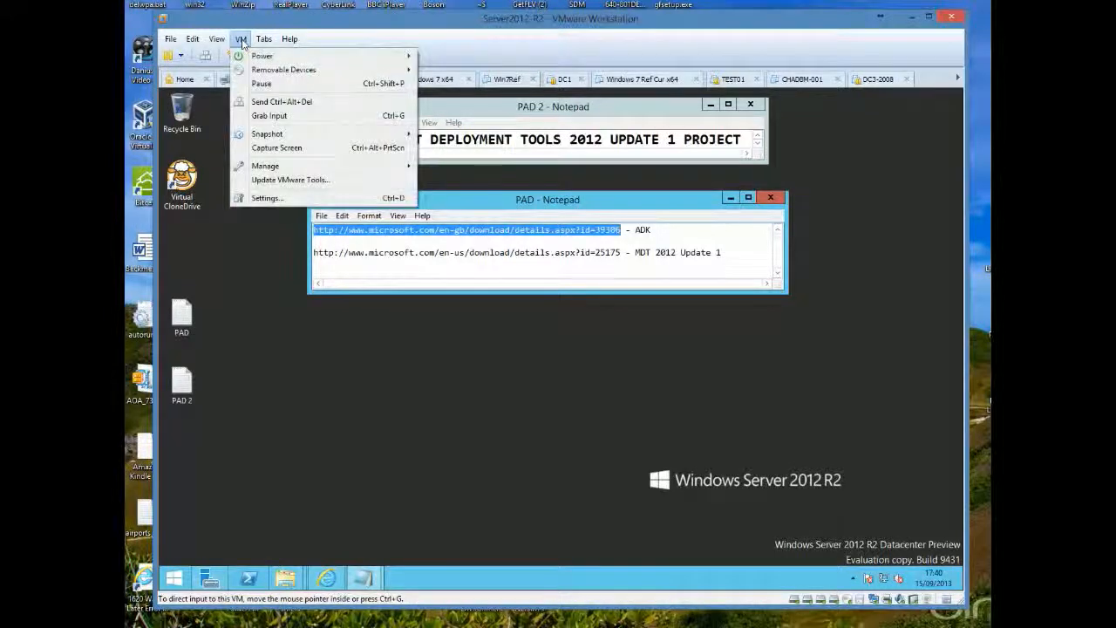
pyautogui.moveTo(296, 135)
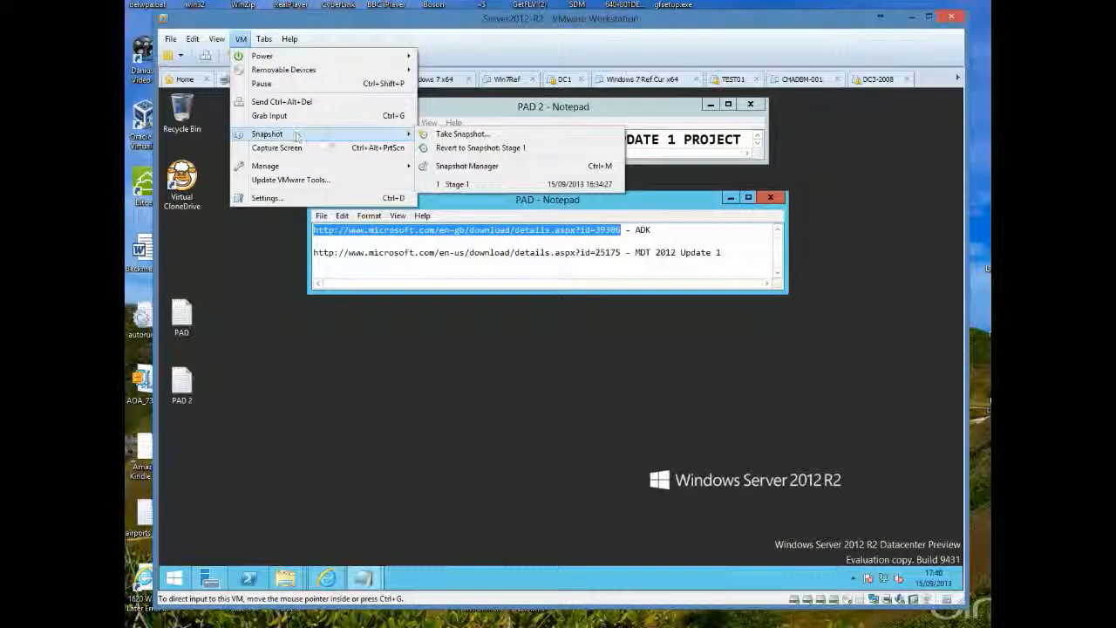
pyautogui.click(468, 165)
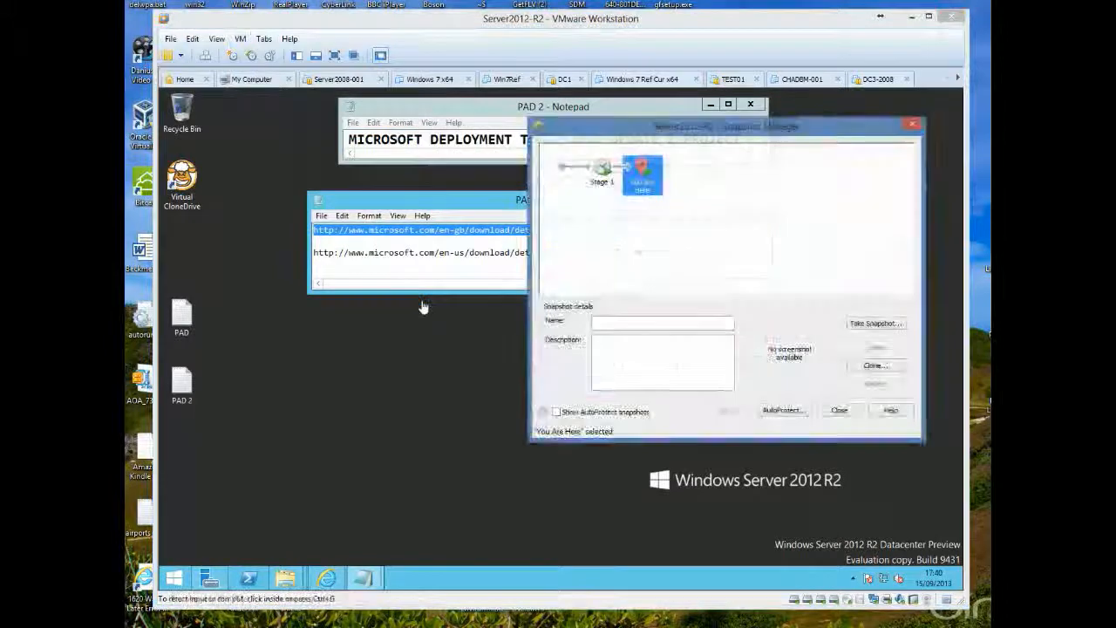
pyautogui.click(611, 191)
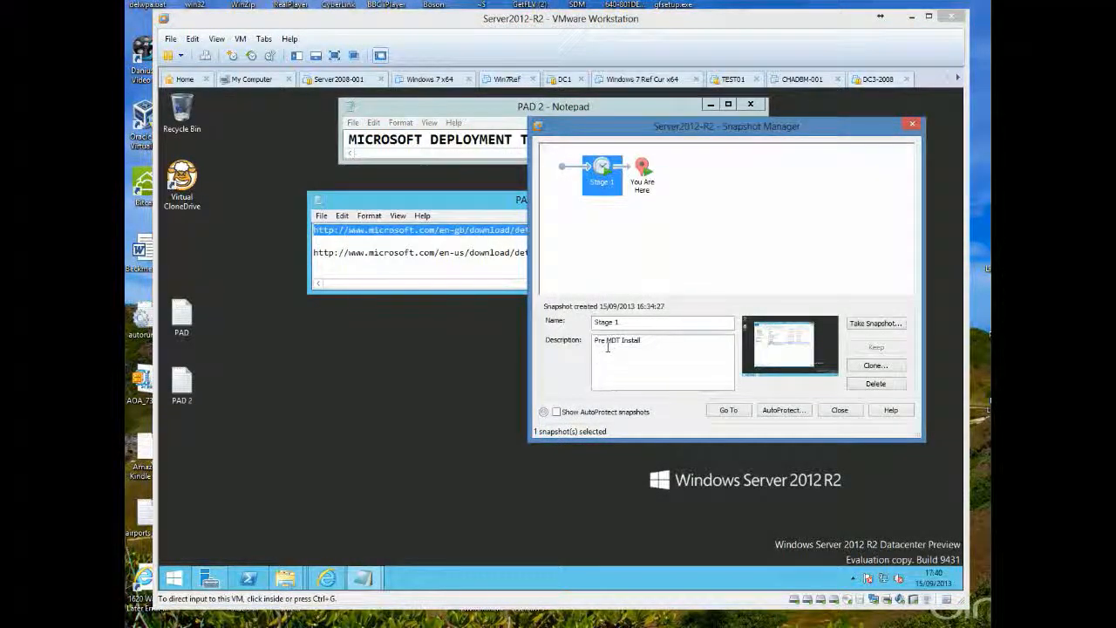
pyautogui.click(642, 179)
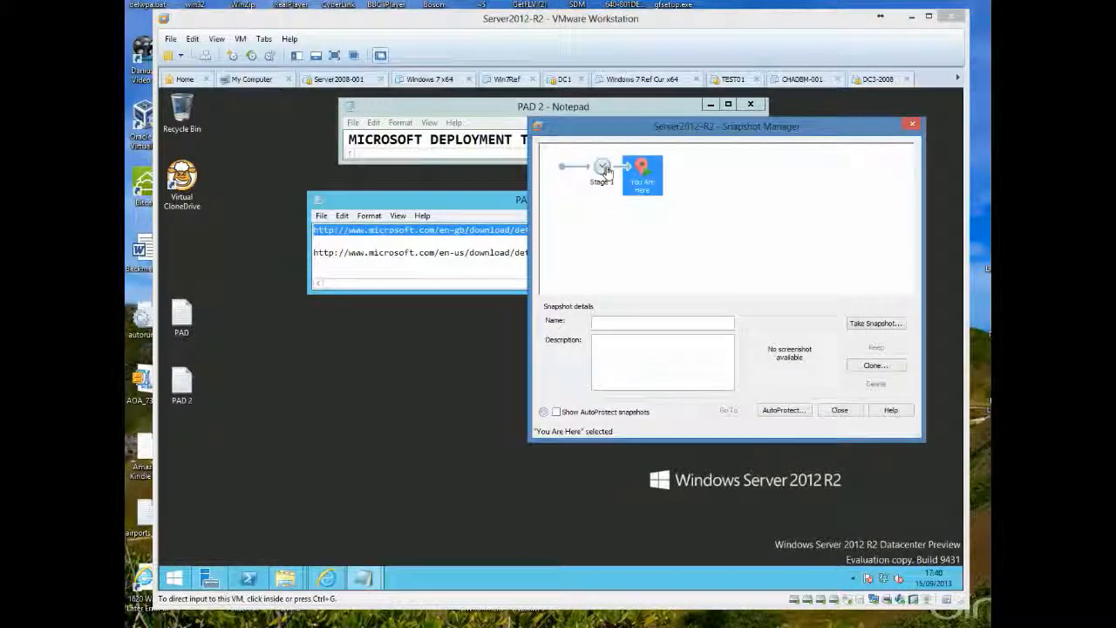
pyautogui.click(603, 167)
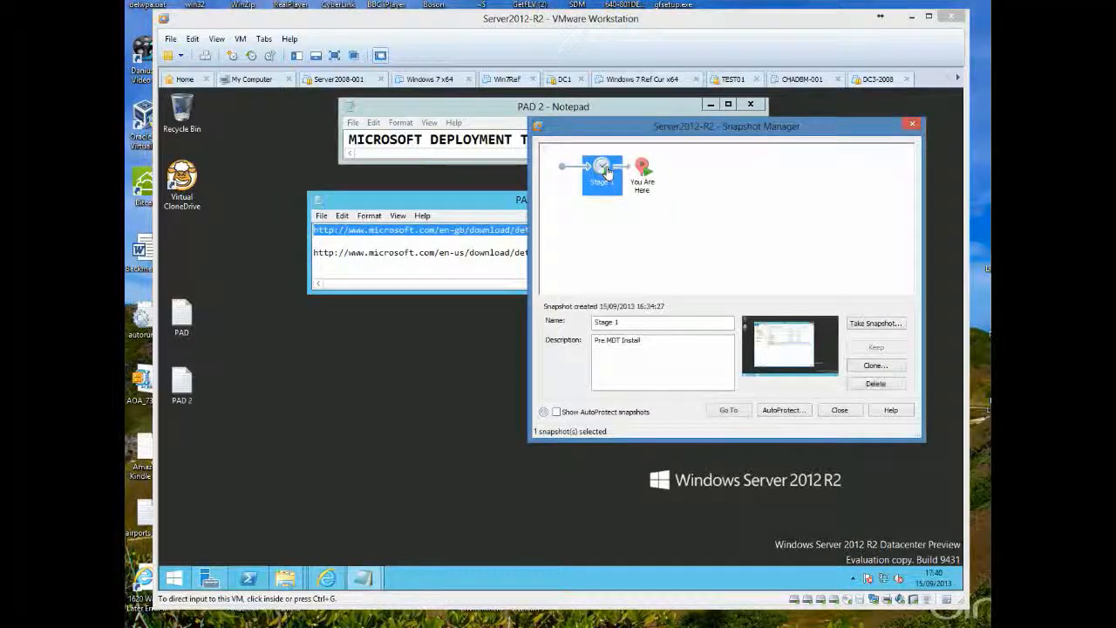
pyautogui.click(642, 170)
pyautogui.click(602, 167)
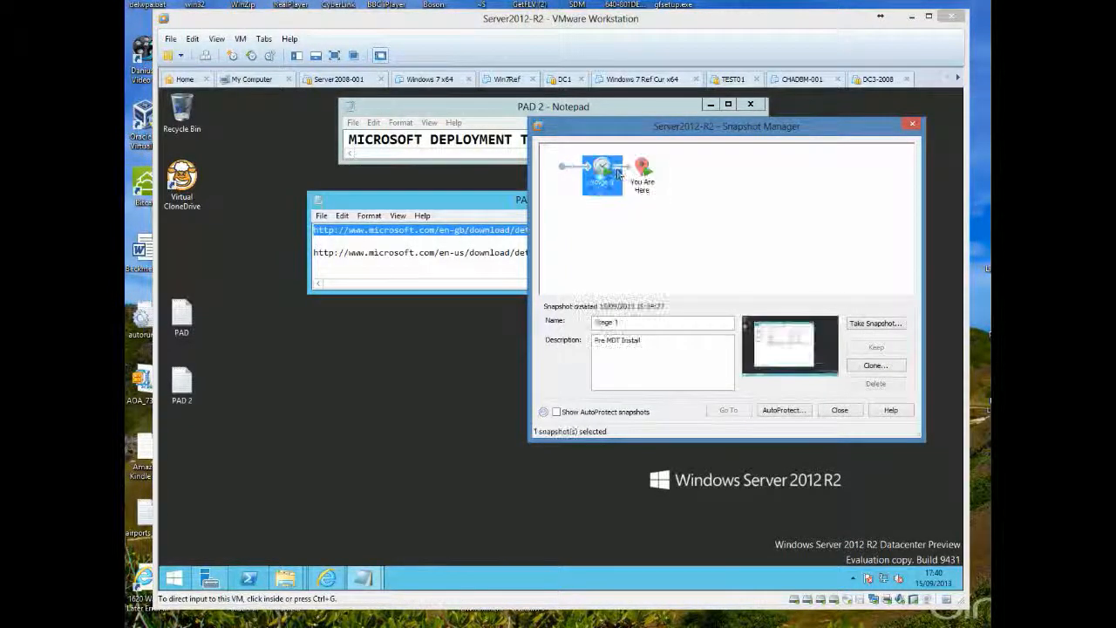
pyautogui.click(643, 172)
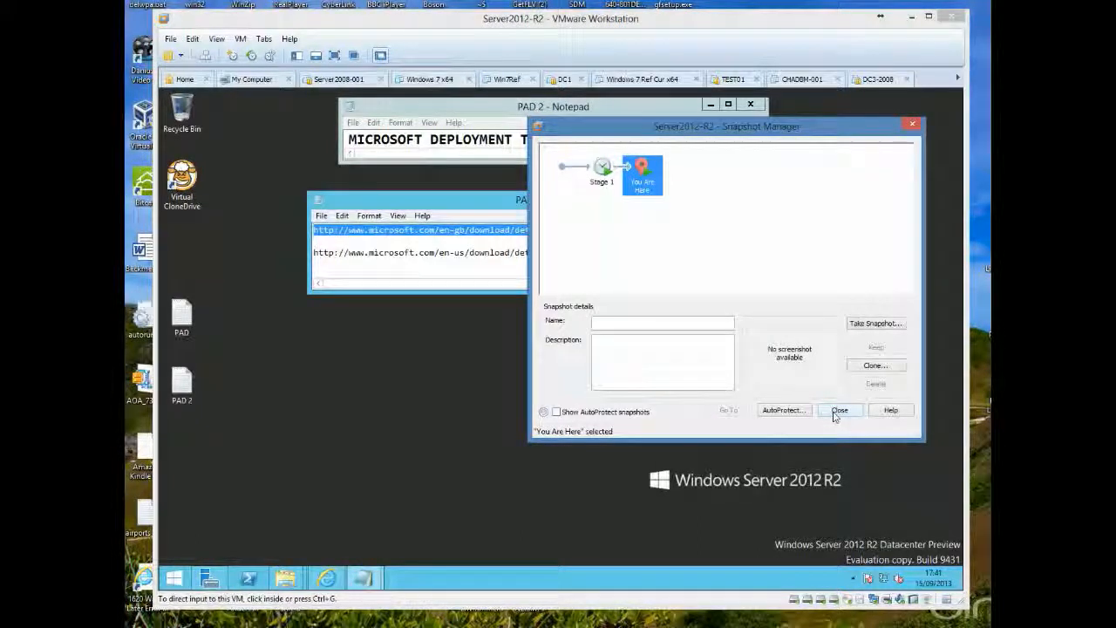
pyautogui.click(837, 411)
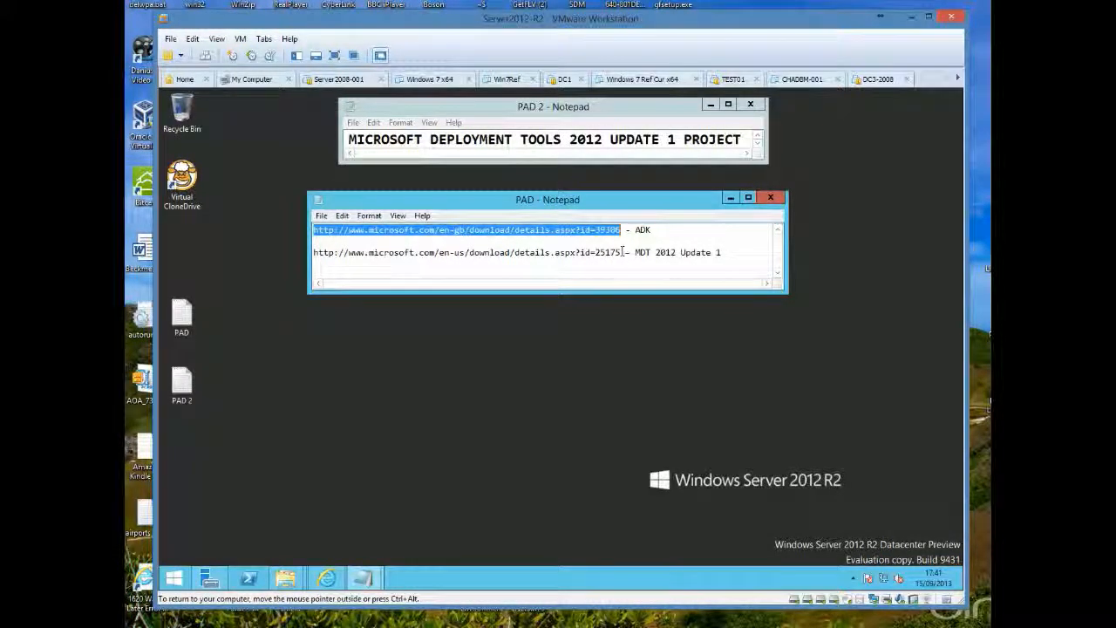
# Step: Copy the MDT 2012 Update 1 address from the PAD note and open that page in Internet Explorer
pyautogui.moveTo(621, 253); pyautogui.dragTo(316, 253)
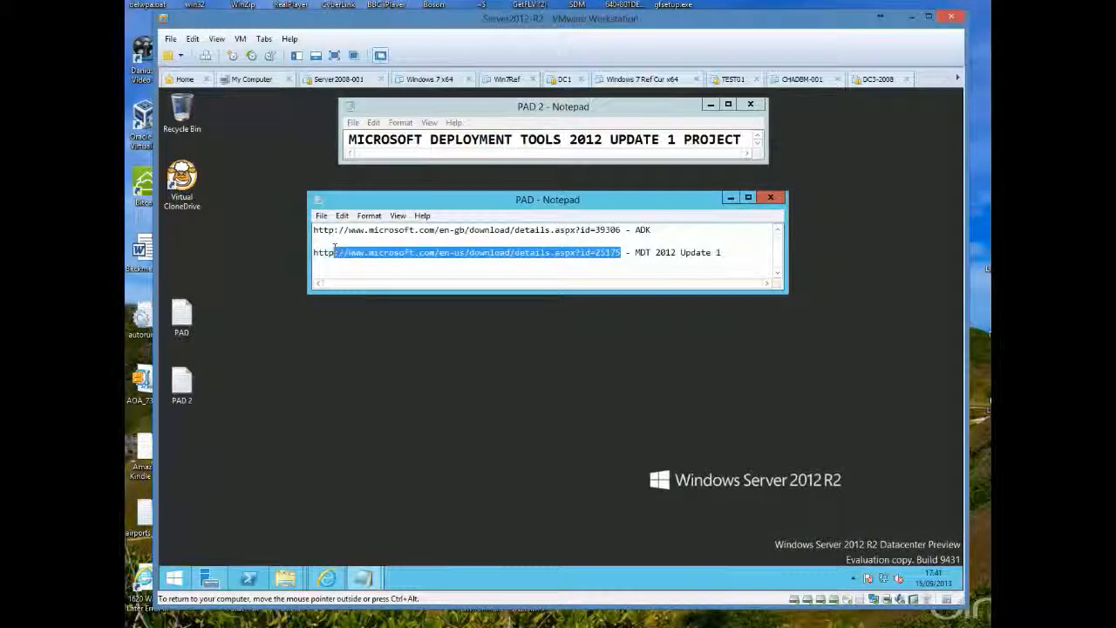
pyautogui.rightClick(385, 247)
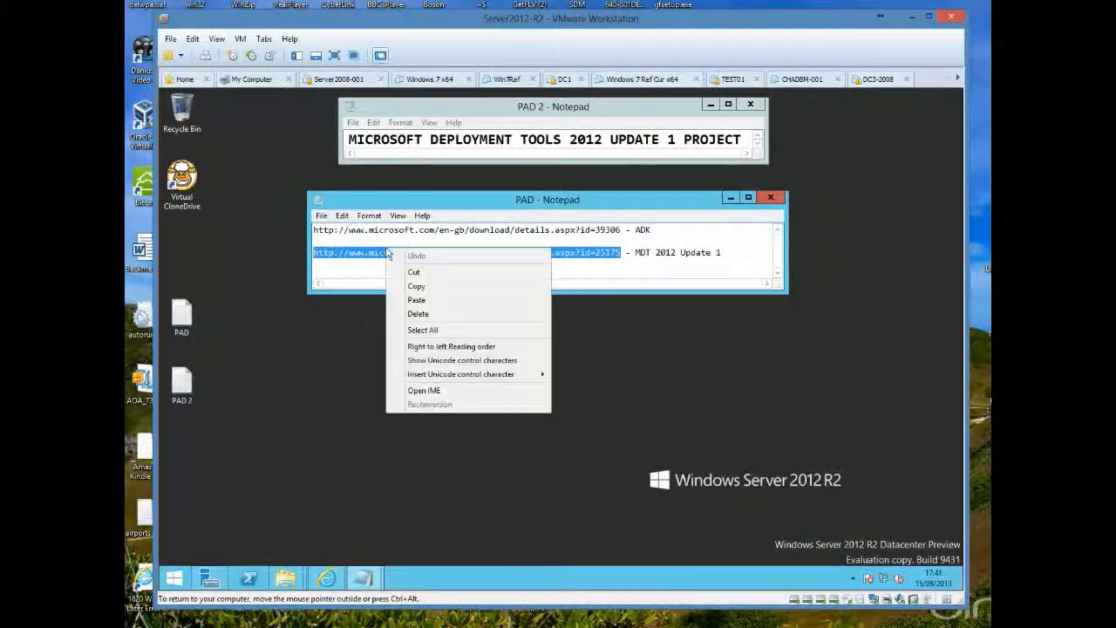
pyautogui.click(415, 284)
pyautogui.click(325, 579)
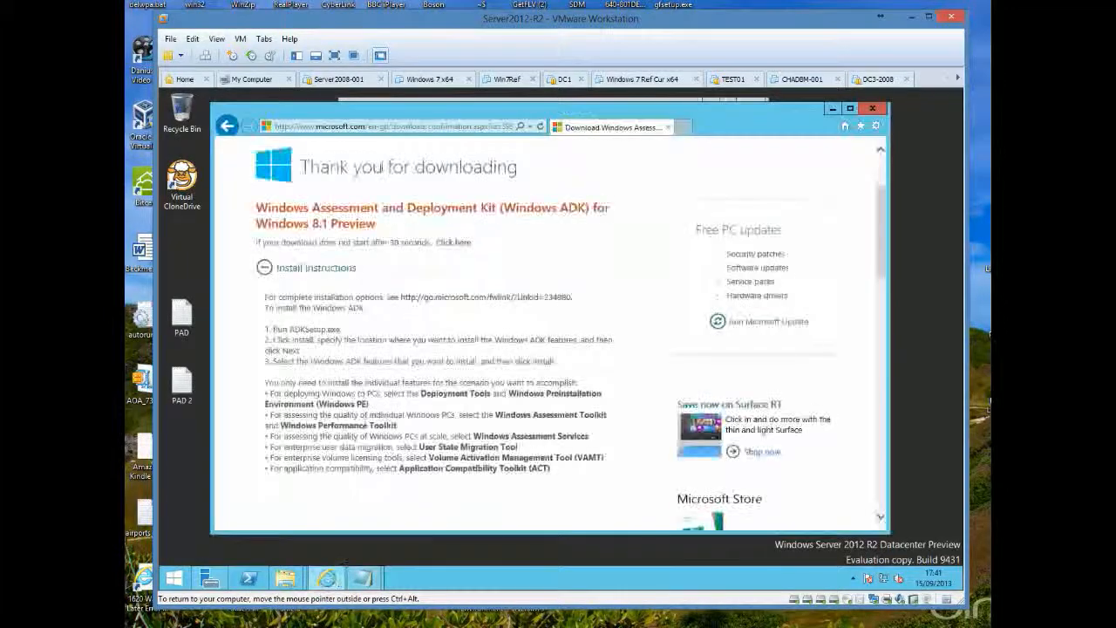
pyautogui.click(384, 126)
pyautogui.rightClick(381, 131)
pyautogui.click(401, 179)
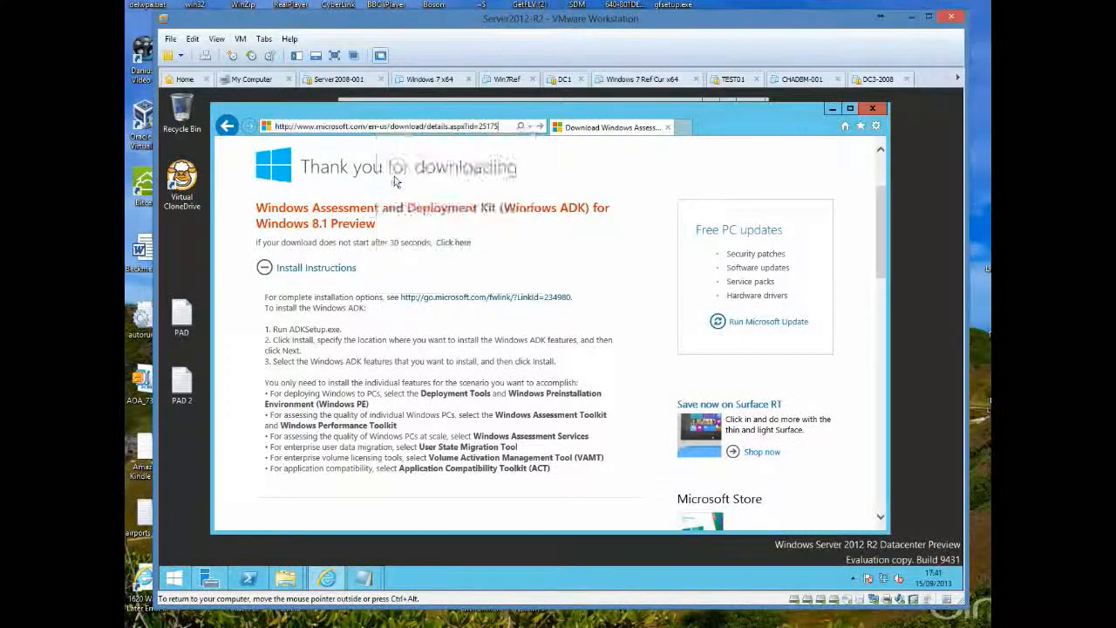
pyautogui.press('Return')
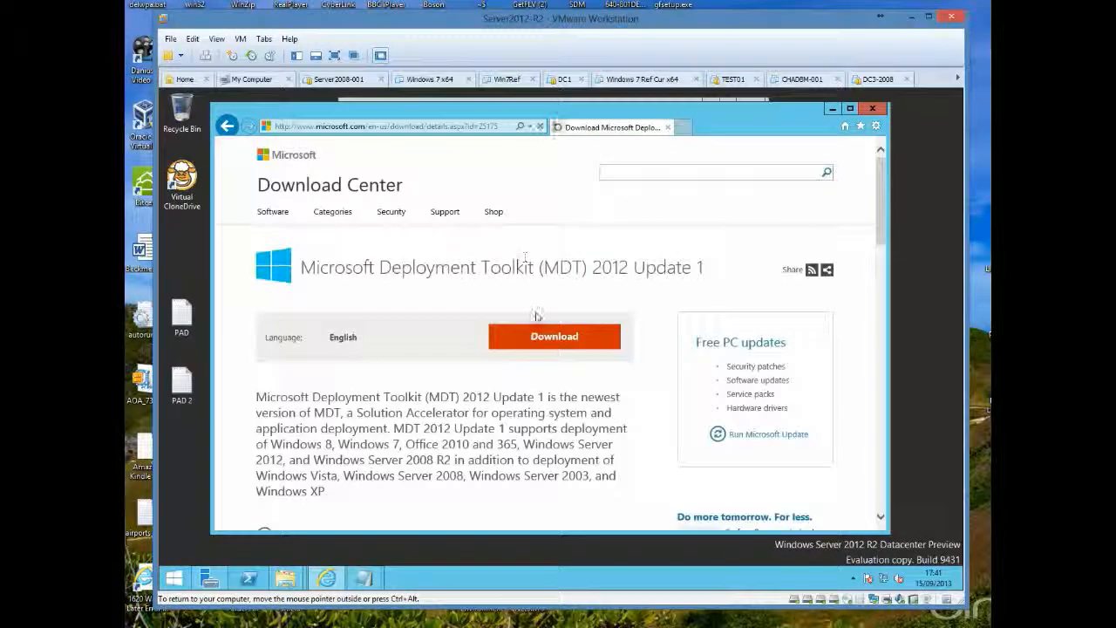
# Step: Choose MicrosoftDeploymentToolkit2012_x64.msi from the MDT 2012 Update 1 downloads and proceed to the download
pyautogui.scroll(-2, 536, 310)
pyautogui.scroll(-1, 535, 310)
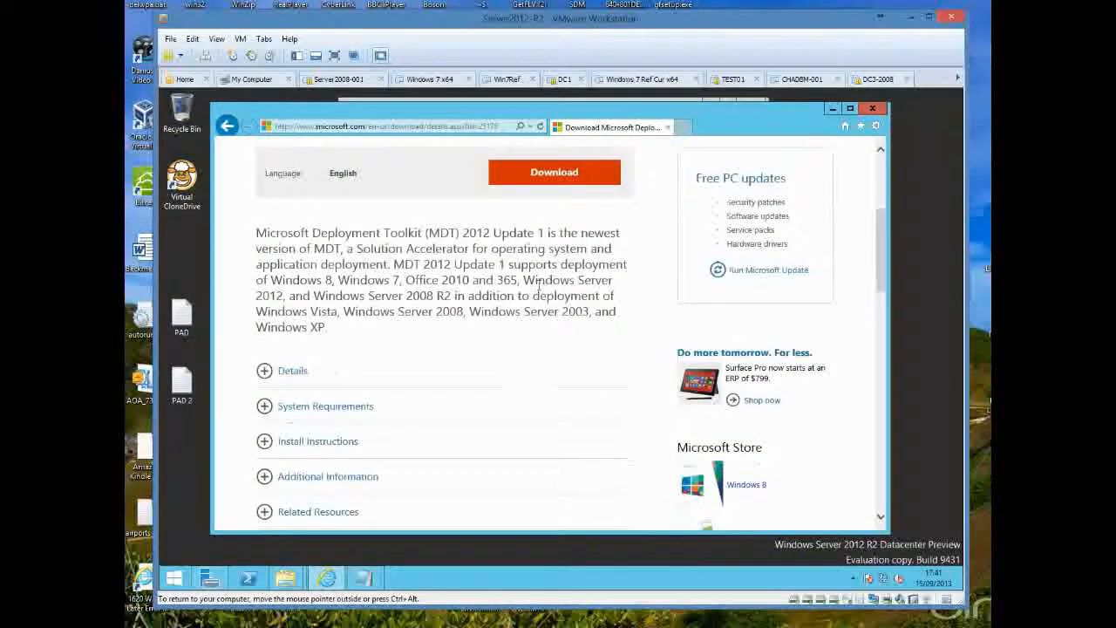
pyautogui.click(567, 174)
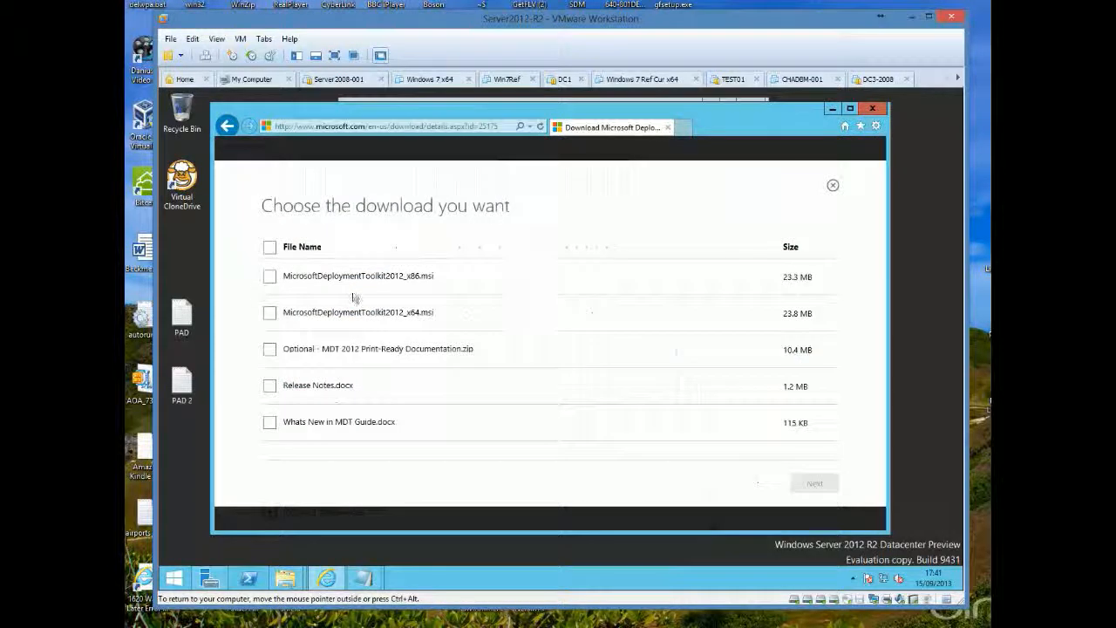
pyautogui.click(271, 314)
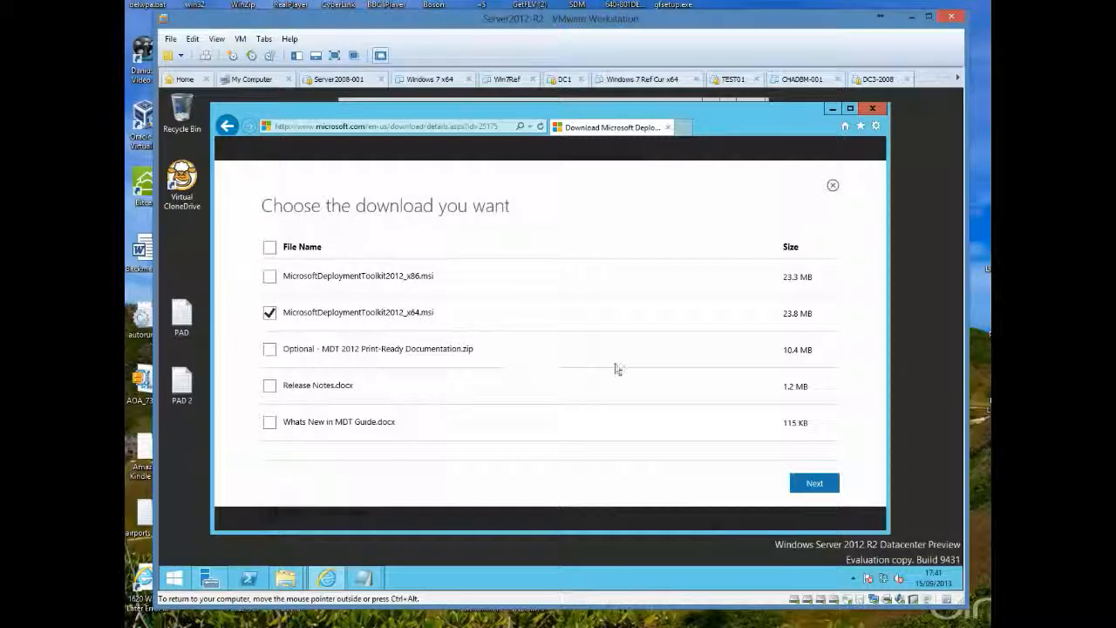
pyautogui.click(800, 482)
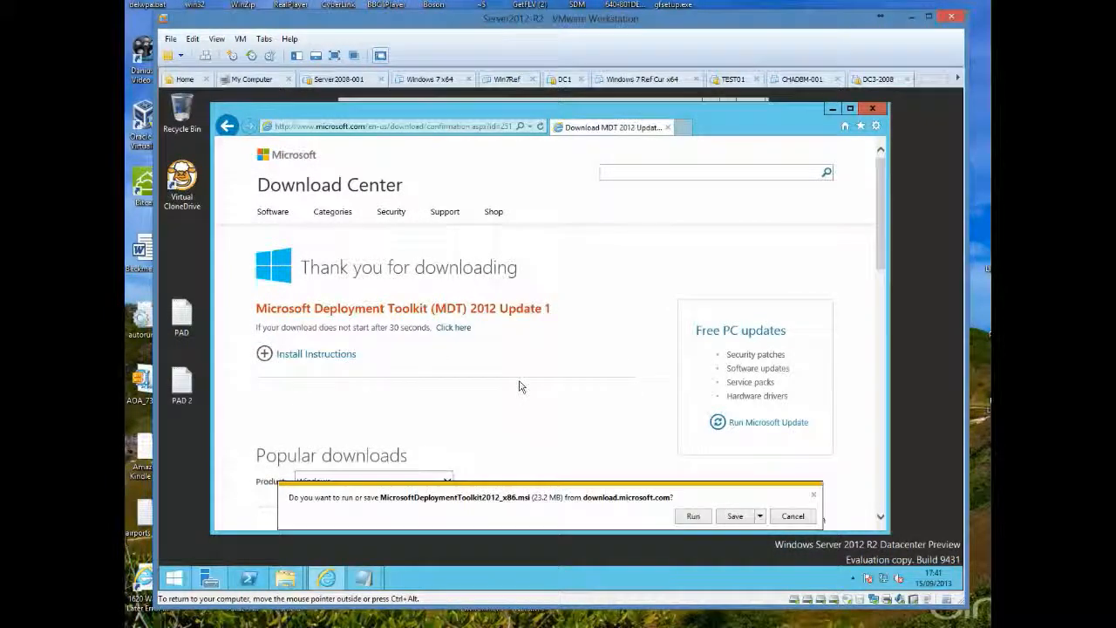
# Step: Save the offered MicrosoftDeploymentToolkit2012_x86.msi in the Downloads folder, dismiss the download notification and minimize the browser
pyautogui.click(760, 516)
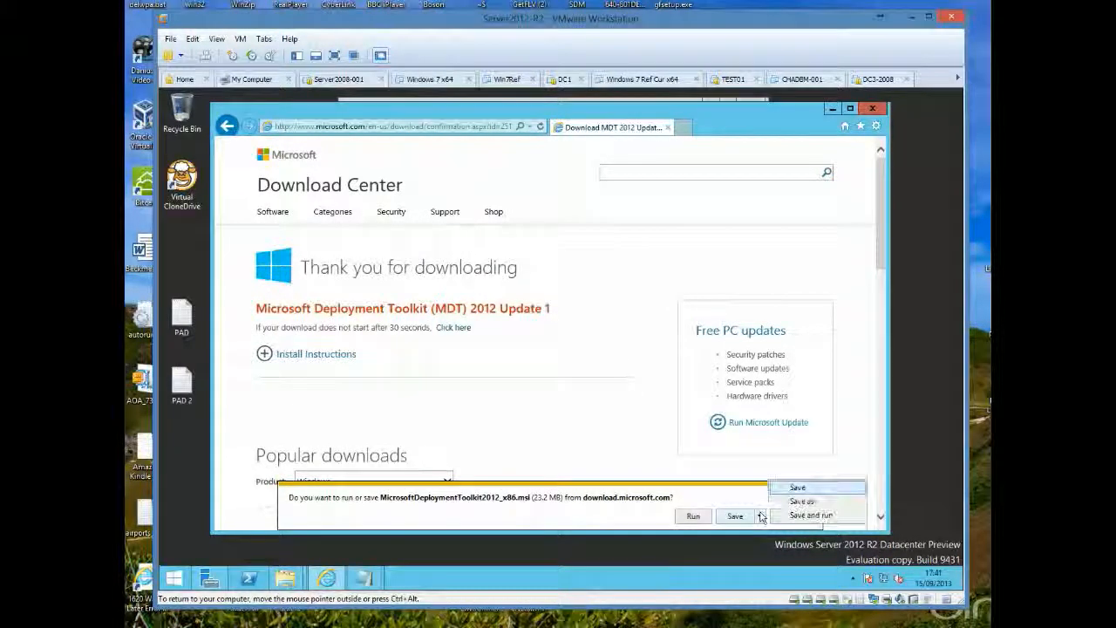
pyautogui.click(776, 509)
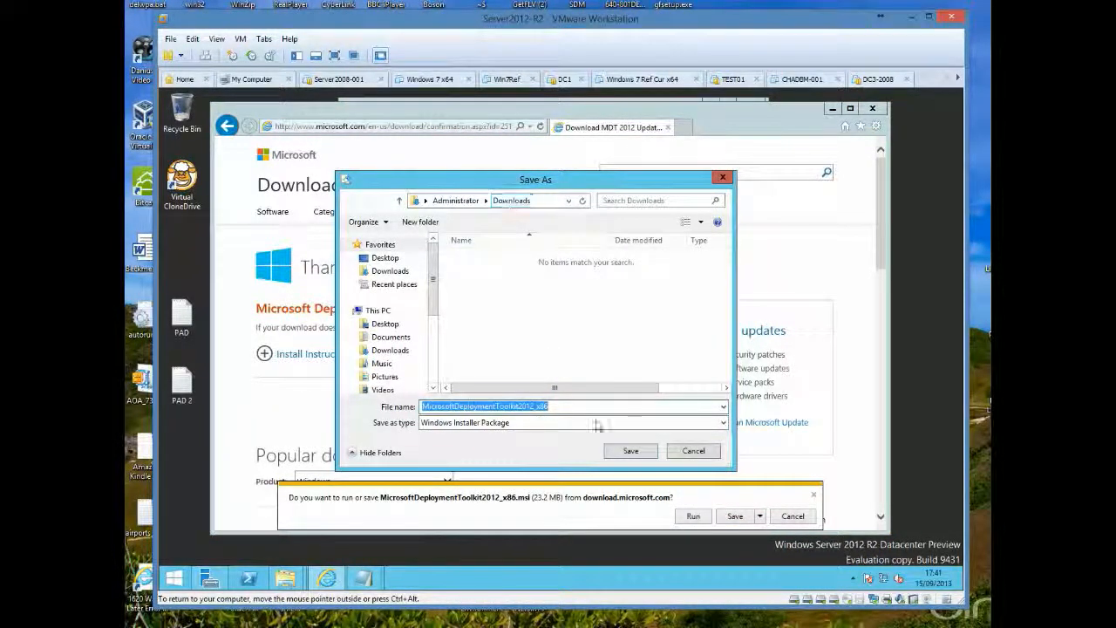
pyautogui.click(626, 452)
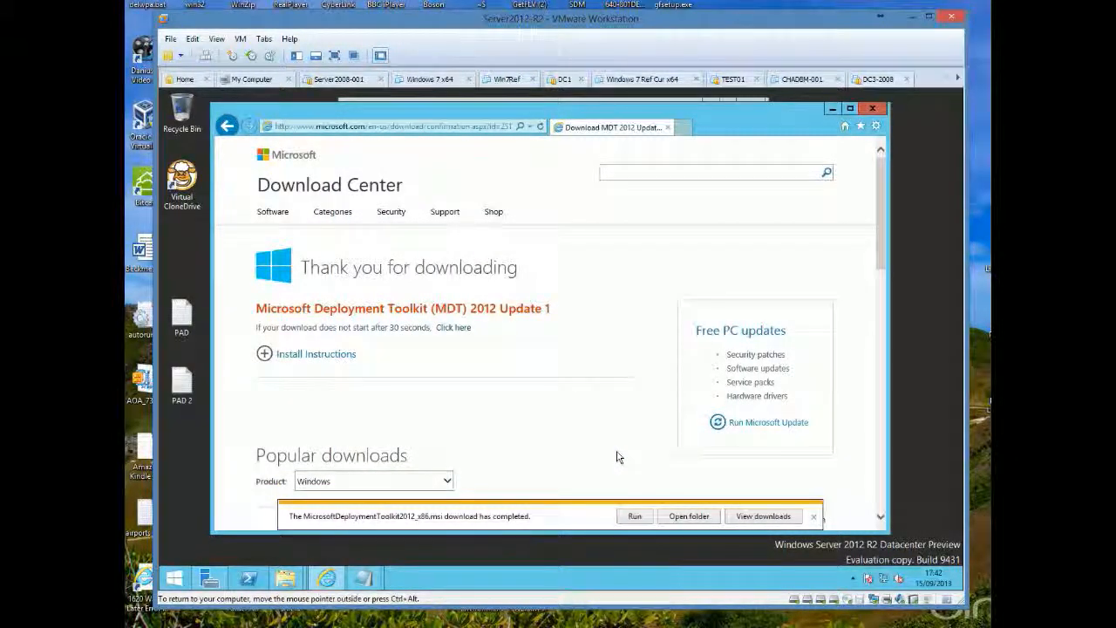
pyautogui.click(813, 519)
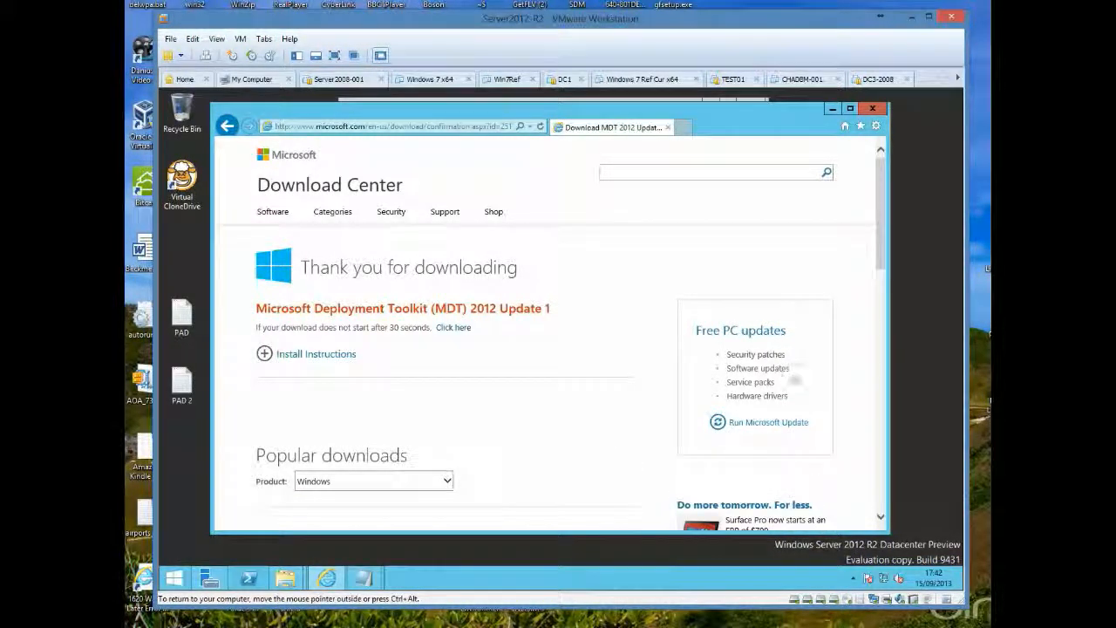
pyautogui.click(834, 110)
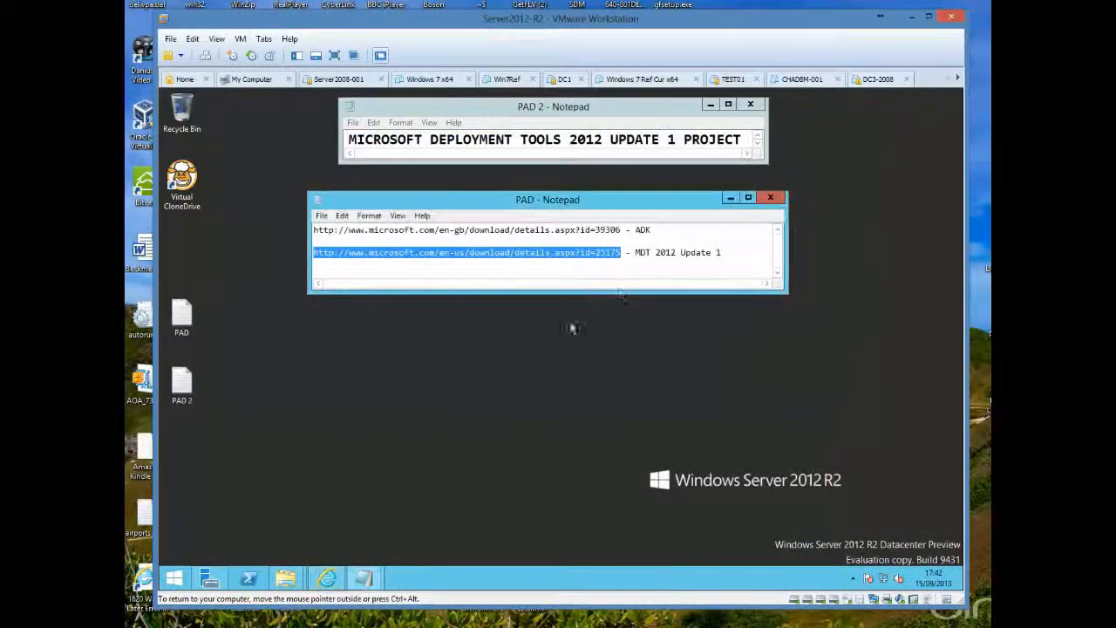
# Step: Check the MicrosoftDeploymentToolkit2012_x64 installer in the Download folder on MDTDATA (H:)
pyautogui.moveTo(288, 578)
pyautogui.click(375, 510)
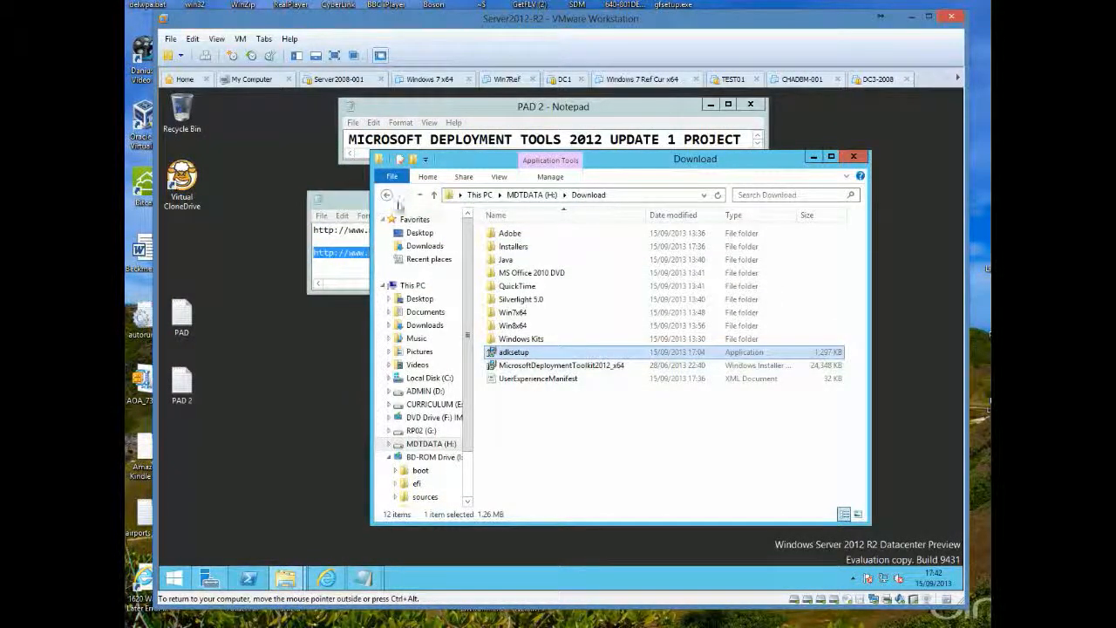
pyautogui.click(386, 194)
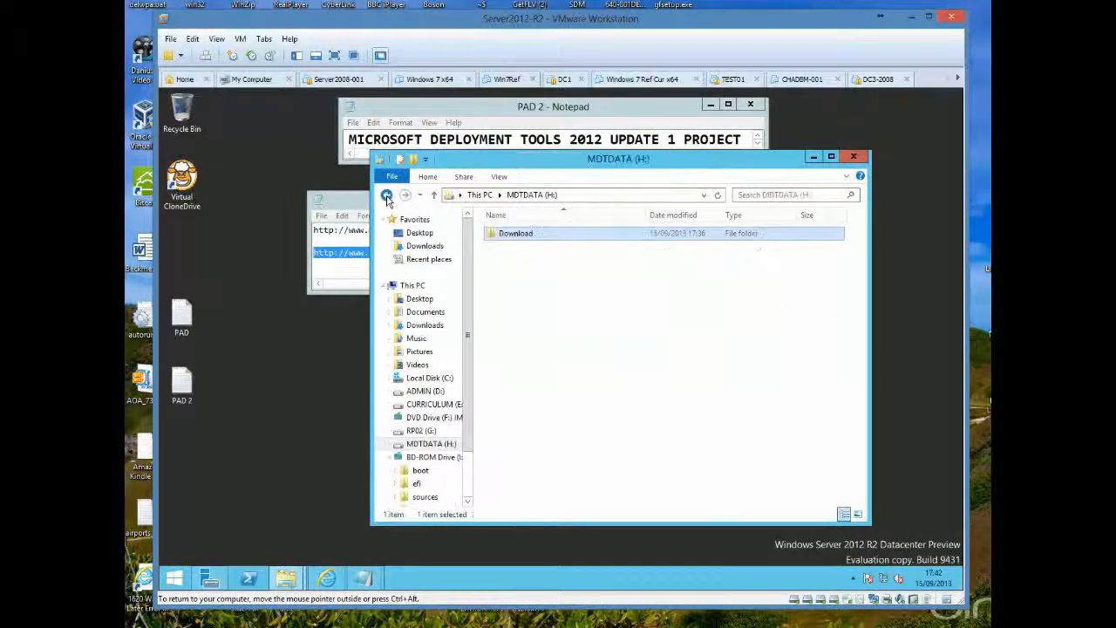
pyautogui.doubleClick(511, 237)
pyautogui.click(563, 365)
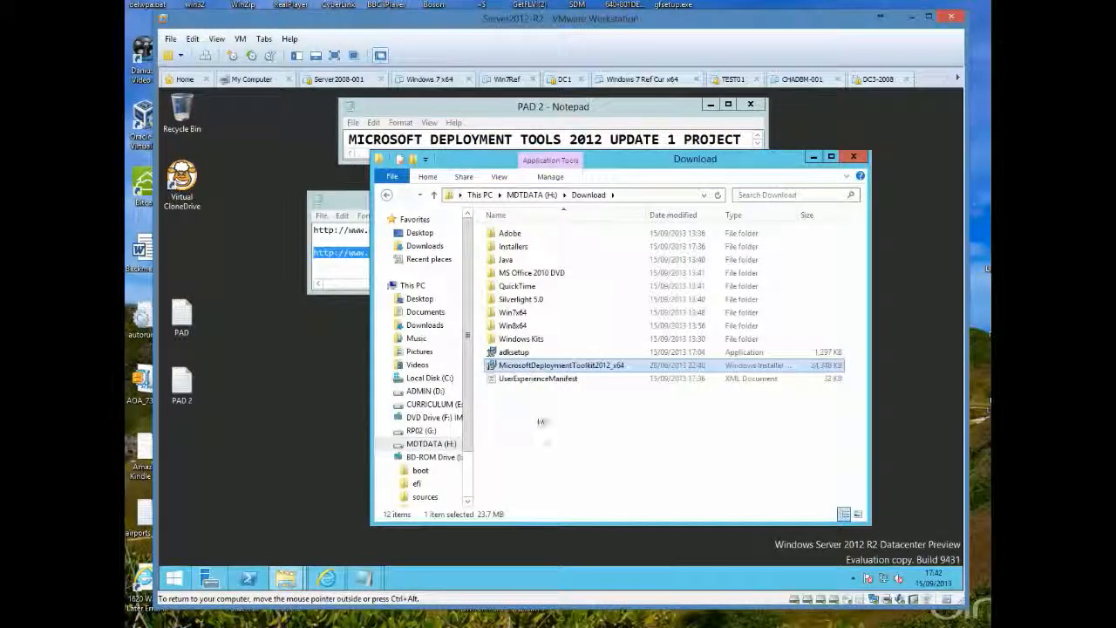
# Step: Run adksetup with the default install path, decline the Customer Experience Improvement Program and accept the license agreement
pyautogui.click(525, 352)
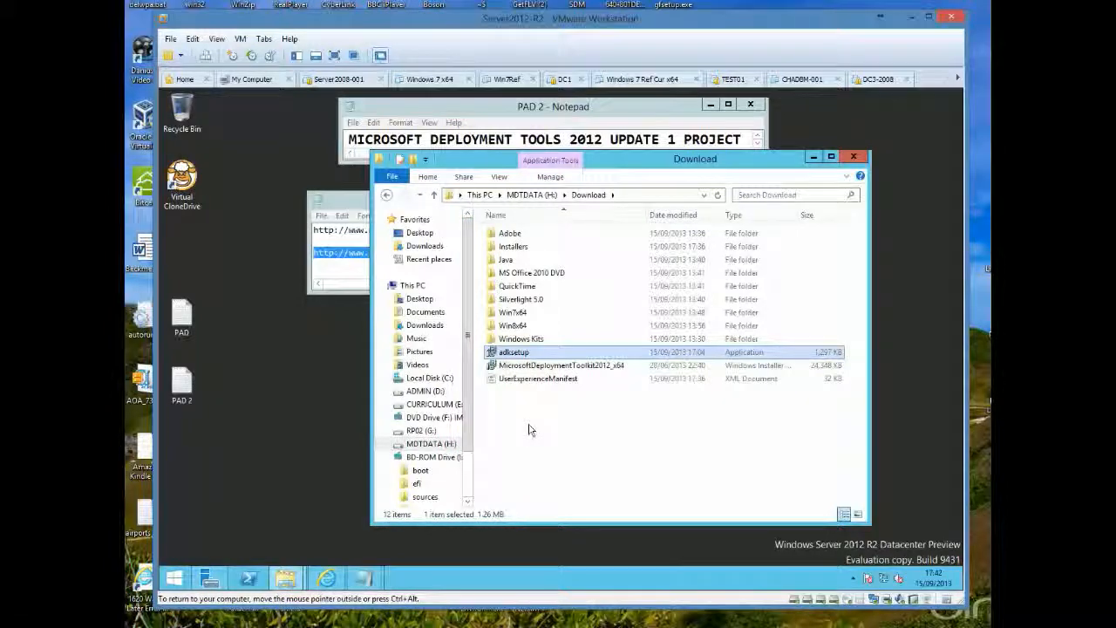
pyautogui.doubleClick(506, 352)
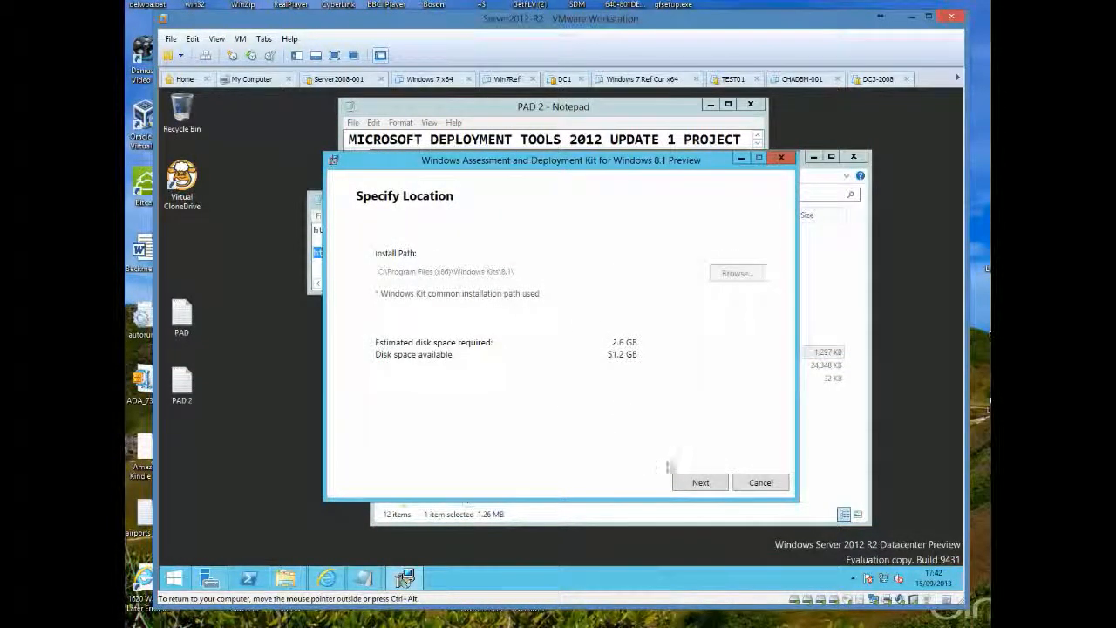
pyautogui.click(715, 484)
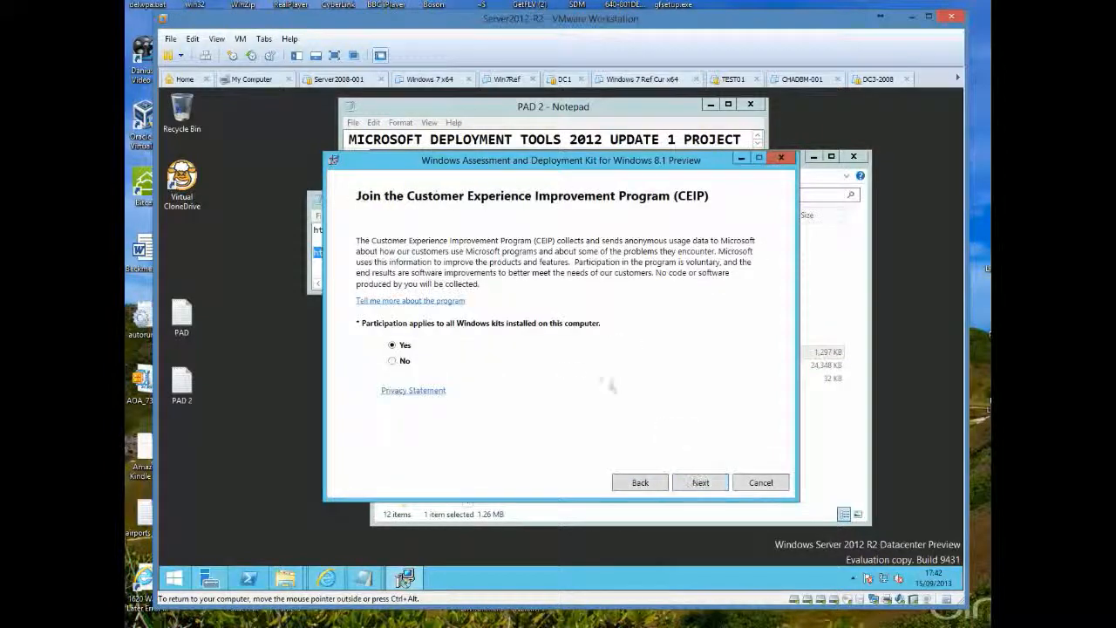
pyautogui.click(394, 362)
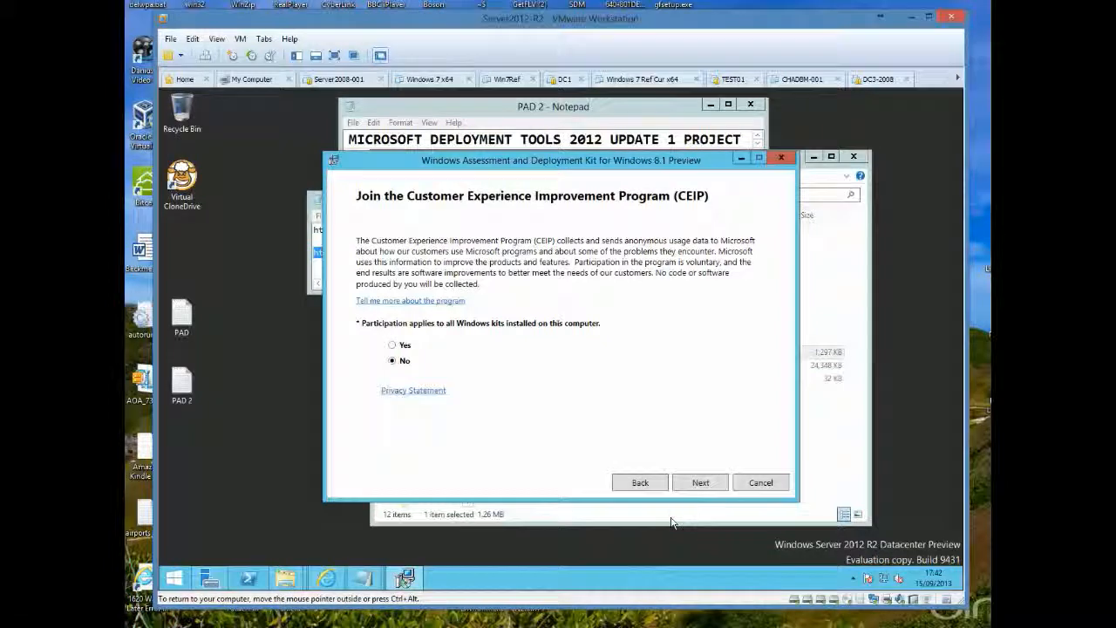
pyautogui.click(709, 490)
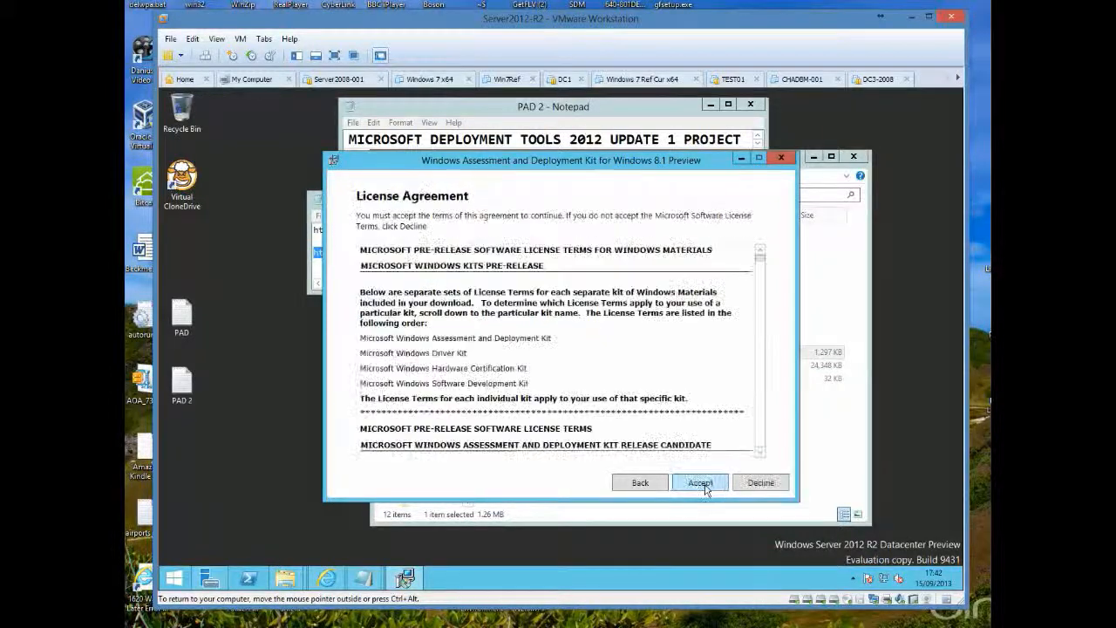
pyautogui.click(701, 482)
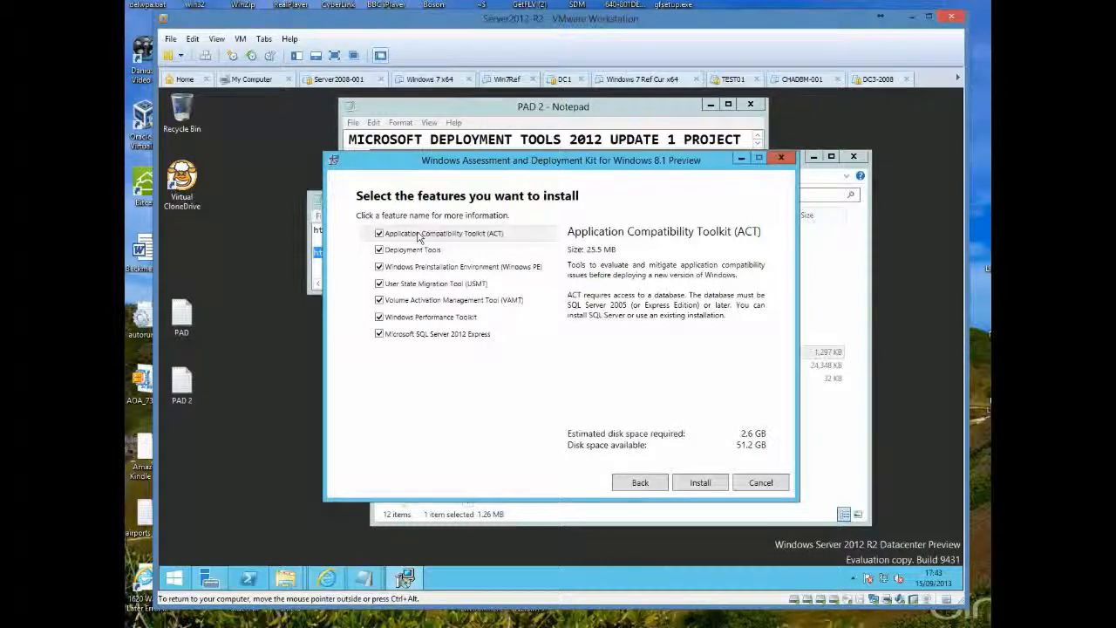
# Step: Install the ADK with only Deployment Tools, Windows PE and User State Migration Tool selected, and close the finished setup without launching the Getting Started Guide
pyautogui.click(379, 234)
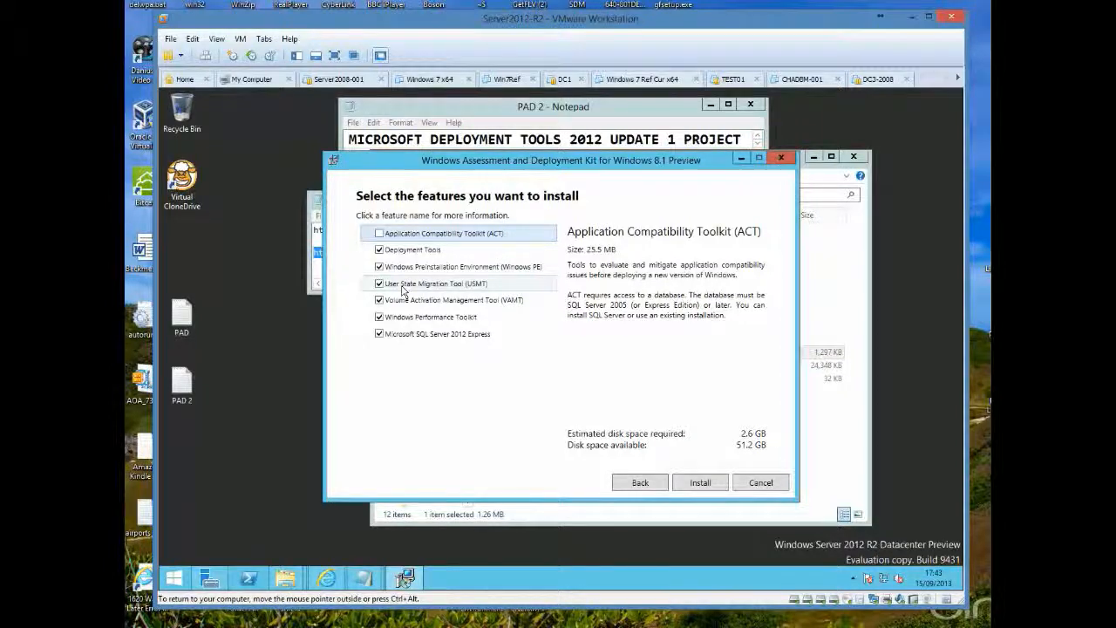
pyautogui.click(403, 288)
pyautogui.click(399, 301)
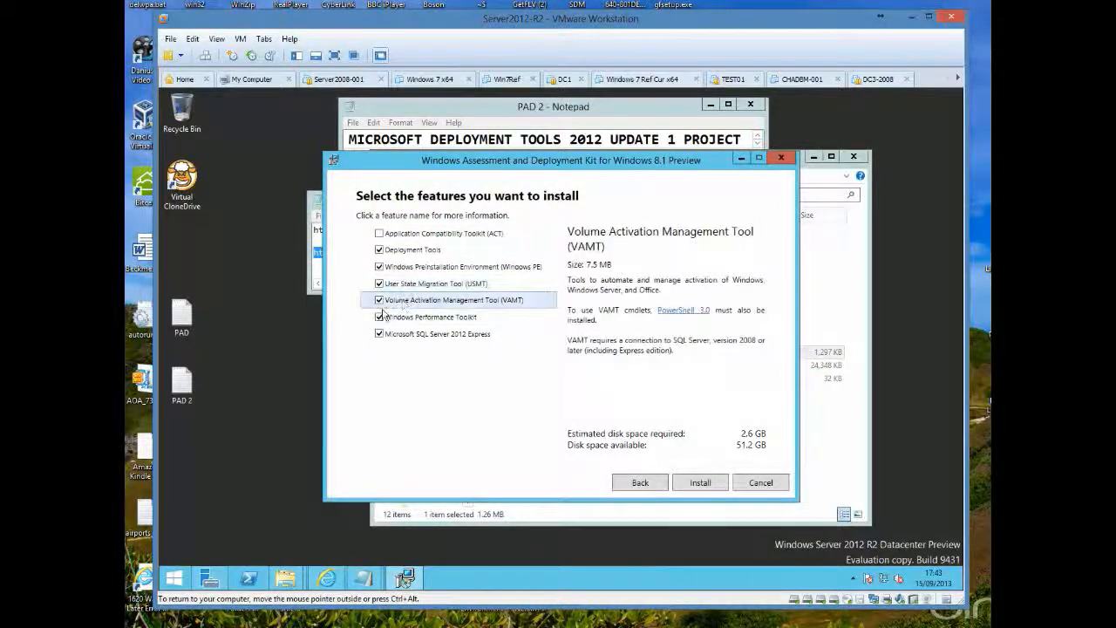
pyautogui.click(379, 300)
pyautogui.click(380, 316)
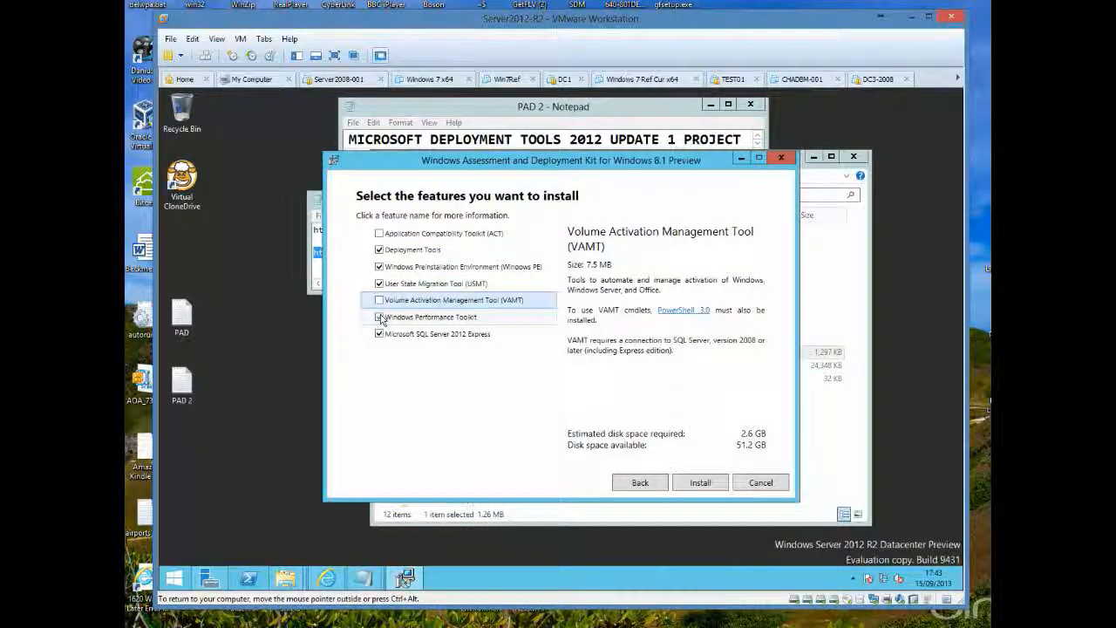
pyautogui.click(379, 334)
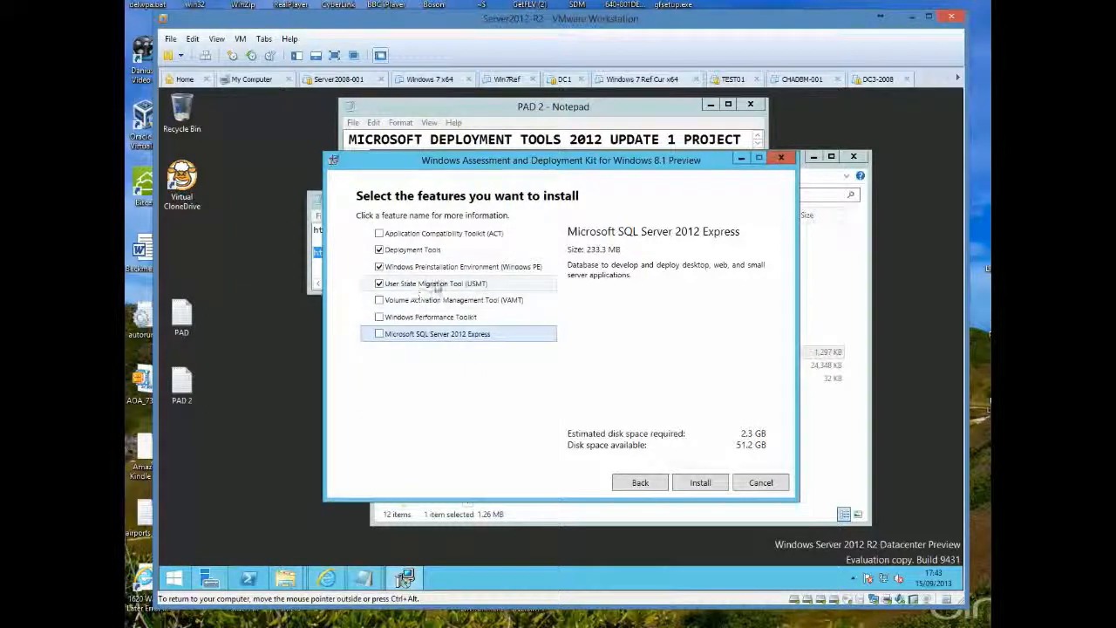
pyautogui.click(706, 483)
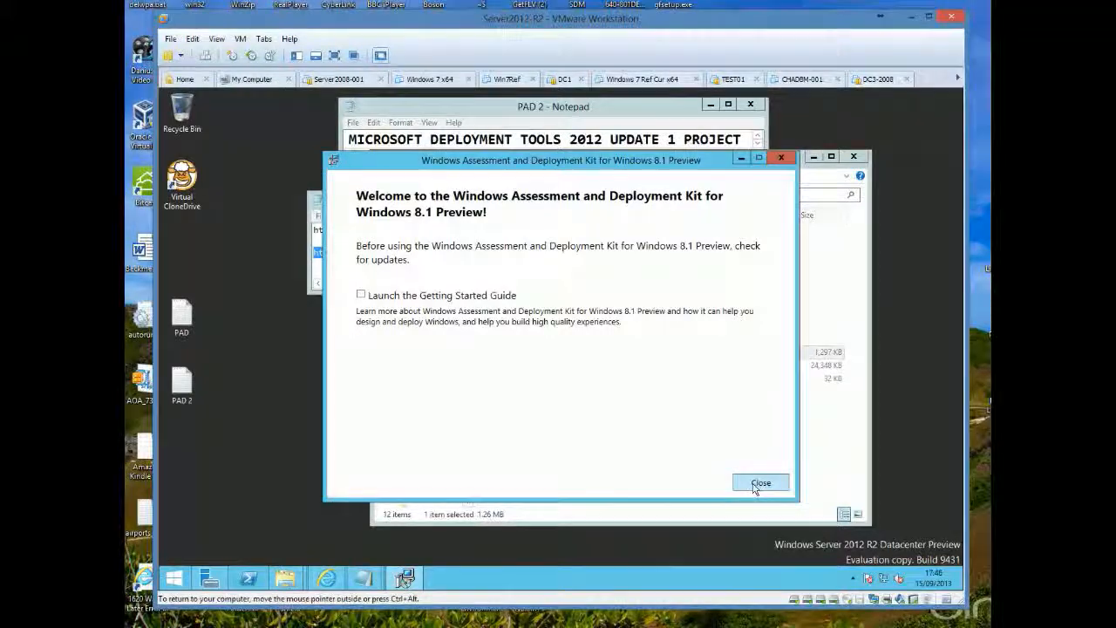
pyautogui.click(755, 486)
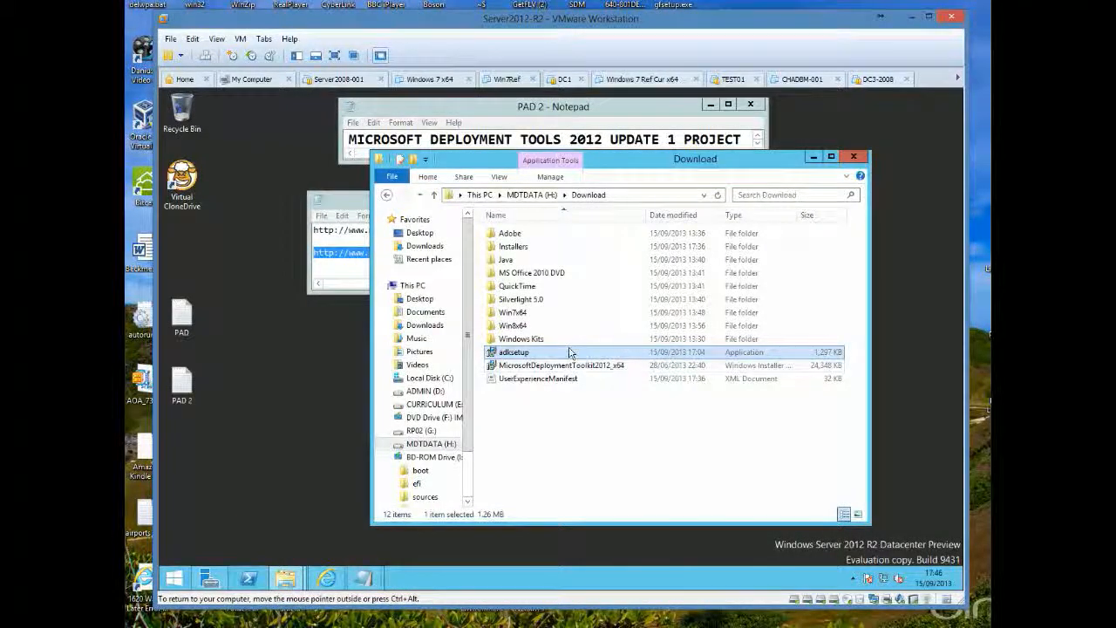
# Step: Run the MicrosoftDeploymentToolkit2012_x64 installer and accept its license agreement
pyautogui.click(523, 366)
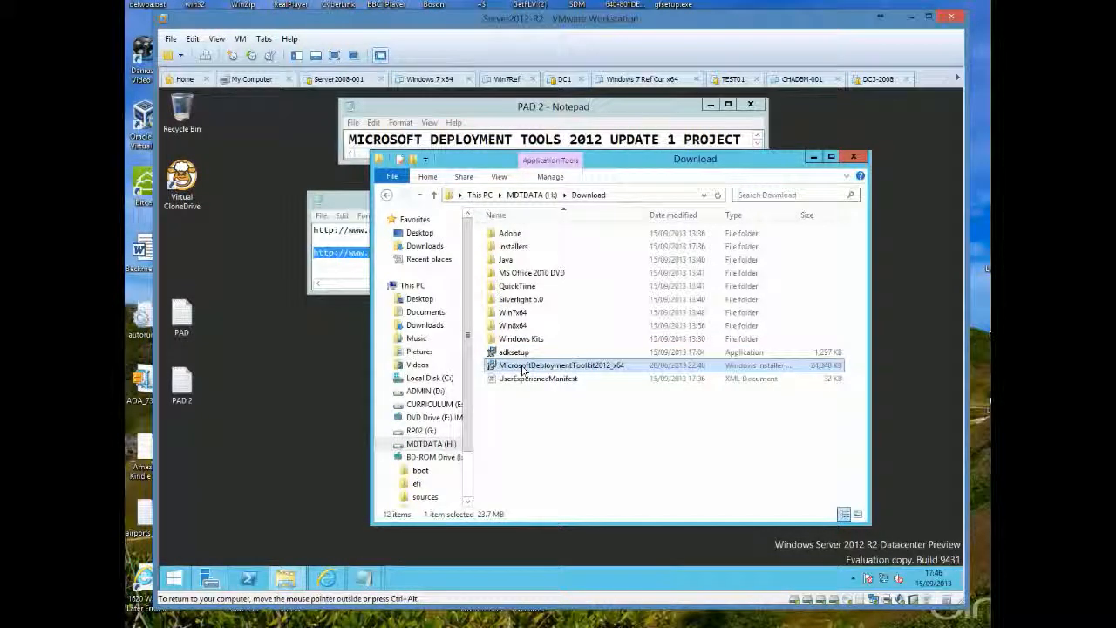
pyautogui.doubleClick(524, 368)
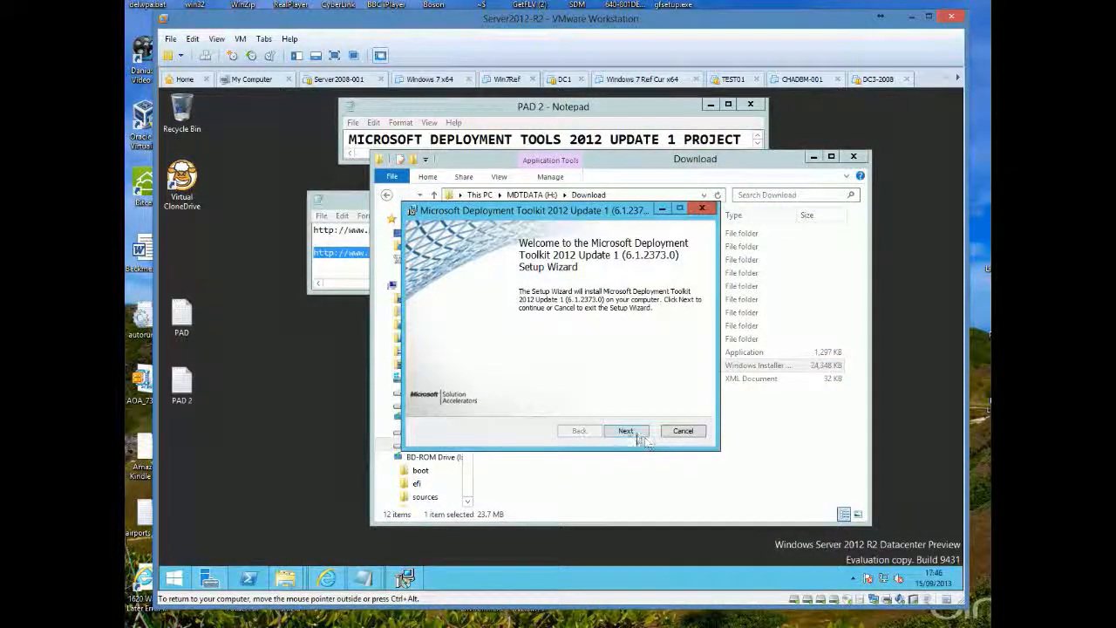
pyautogui.click(635, 434)
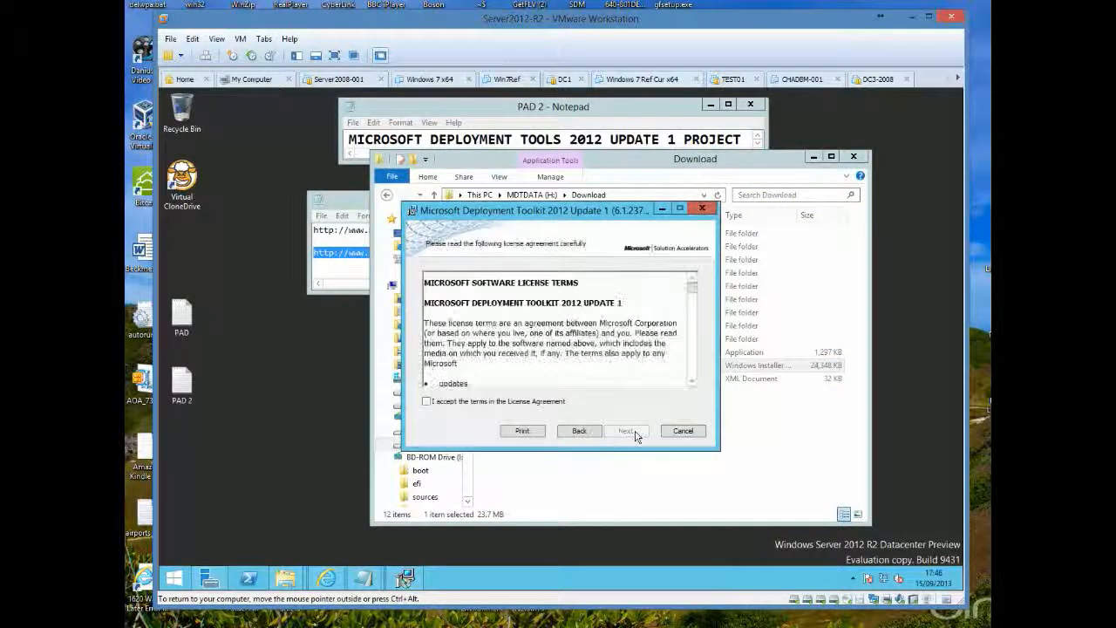
pyautogui.click(528, 404)
pyautogui.click(628, 433)
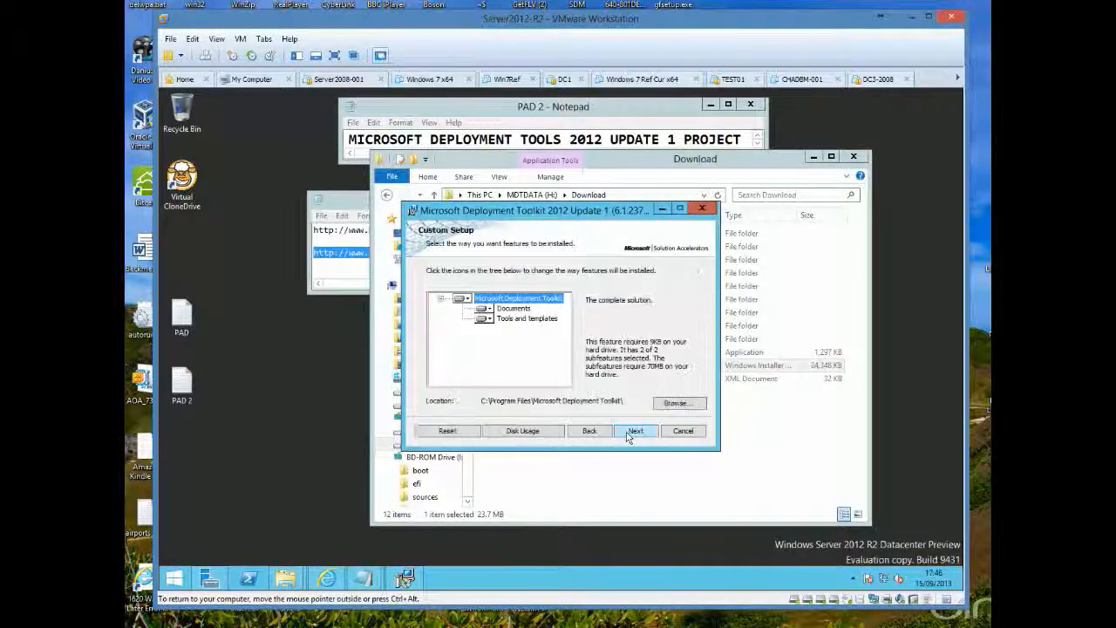
# Step: Install MDT 2012 Update 1 with the default features and location, declining the Customer Experience Improvement Program, and close the Download folder after finishing
pyautogui.click(632, 431)
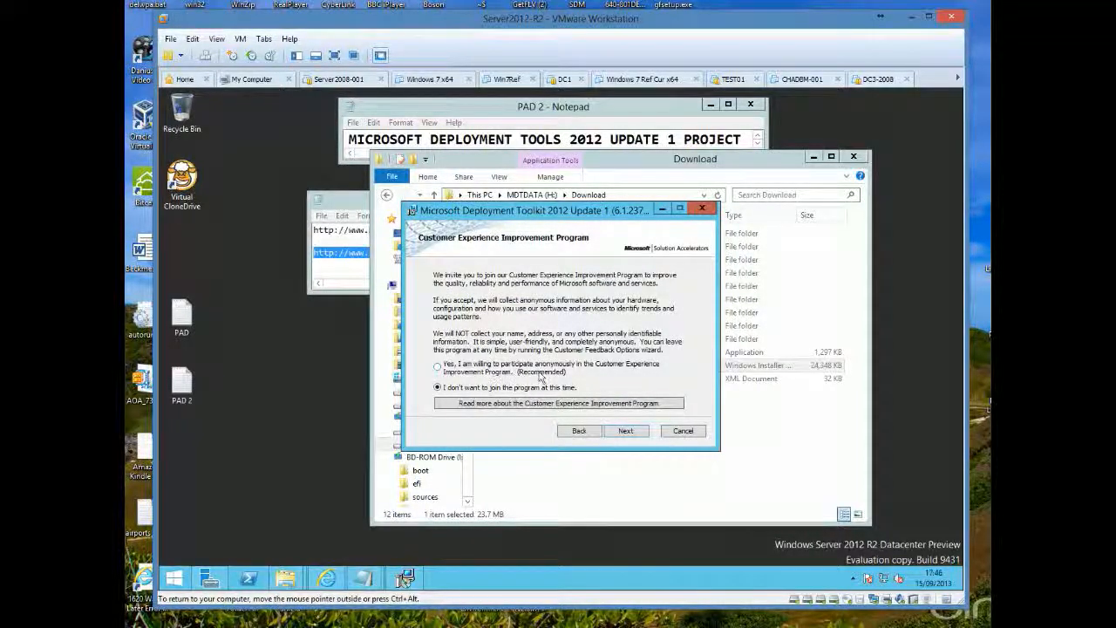
pyautogui.click(627, 430)
pyautogui.click(630, 433)
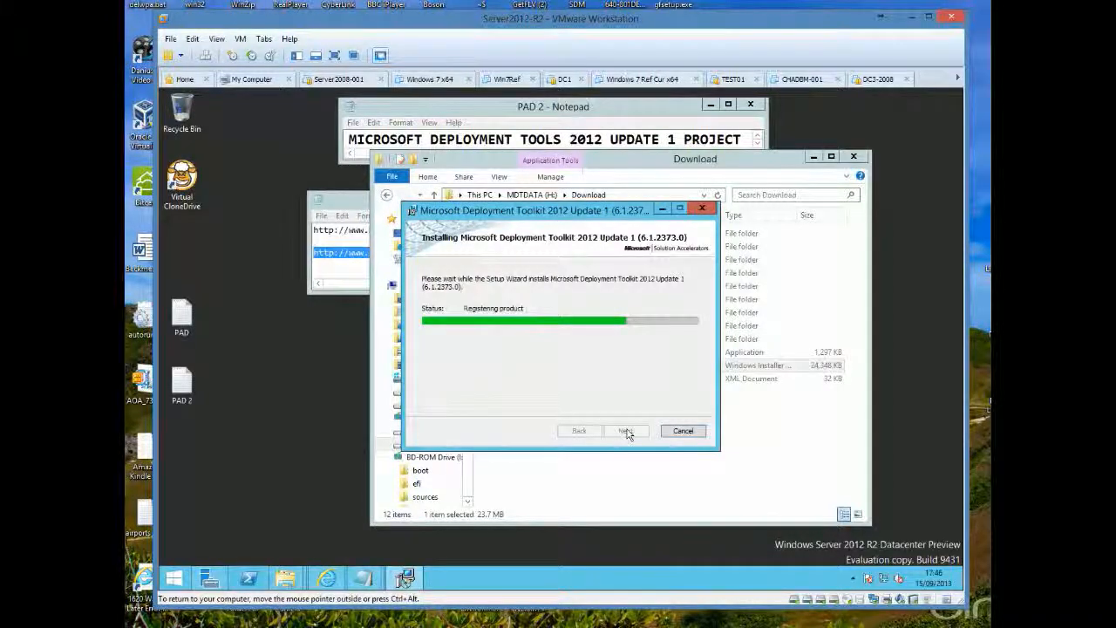
pyautogui.click(625, 431)
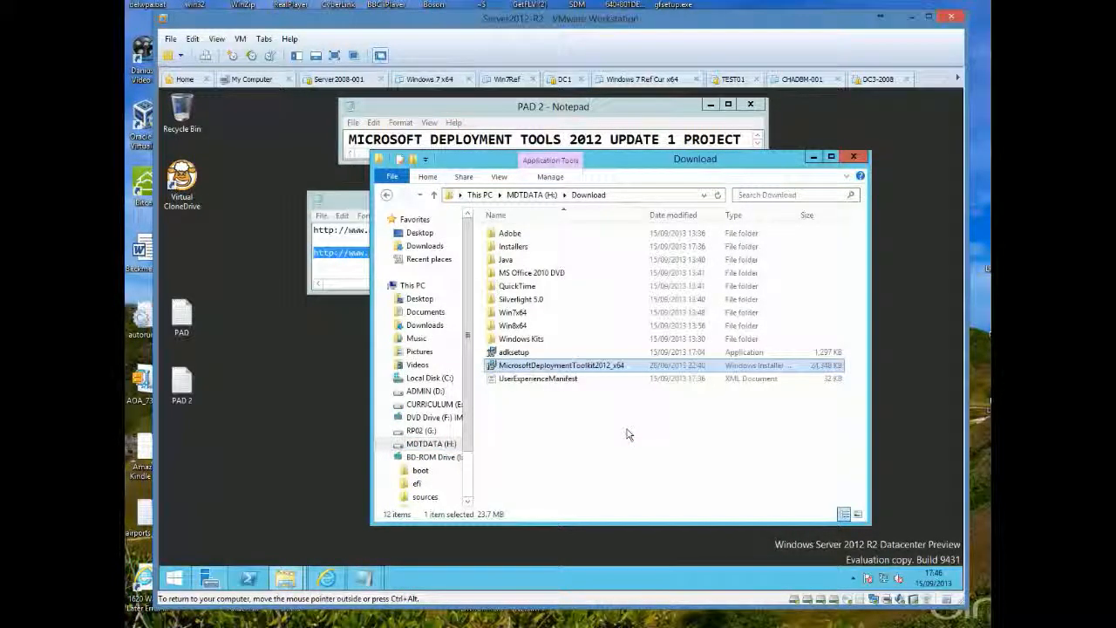
pyautogui.click(854, 158)
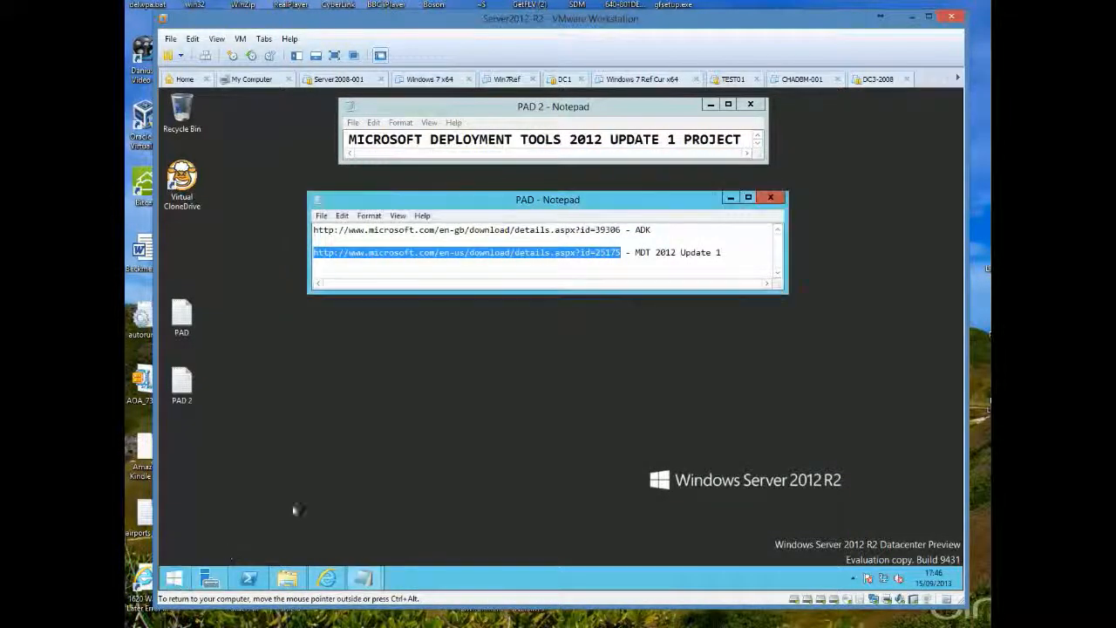
# Step: Pin Deployment Workbench from the full Apps list to the Start screen
pyautogui.click(173, 579)
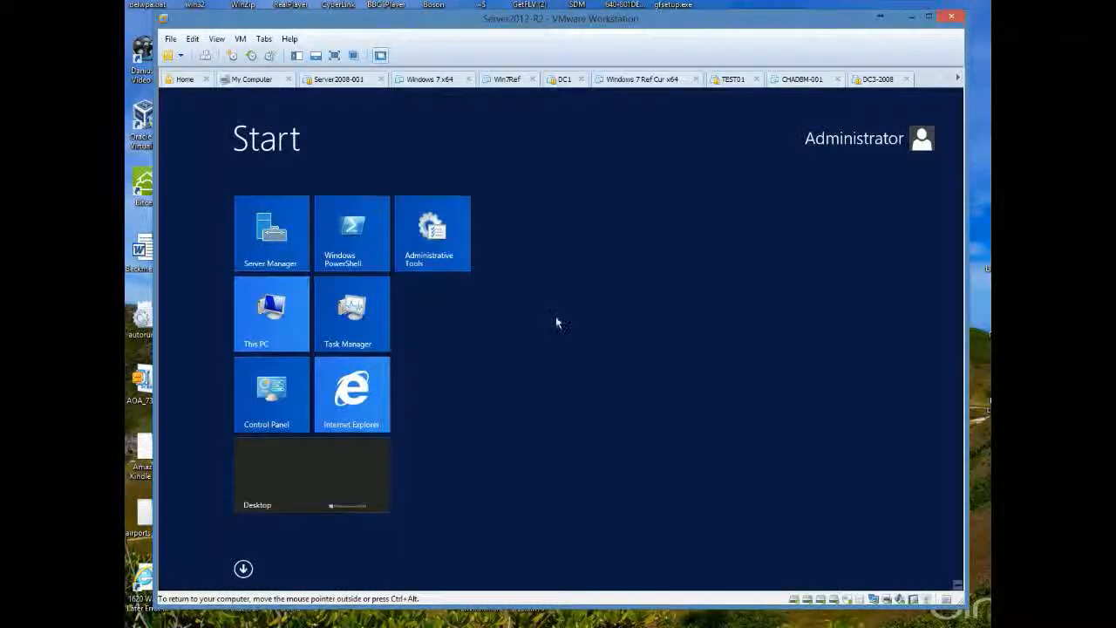
pyautogui.rightClick(508, 373)
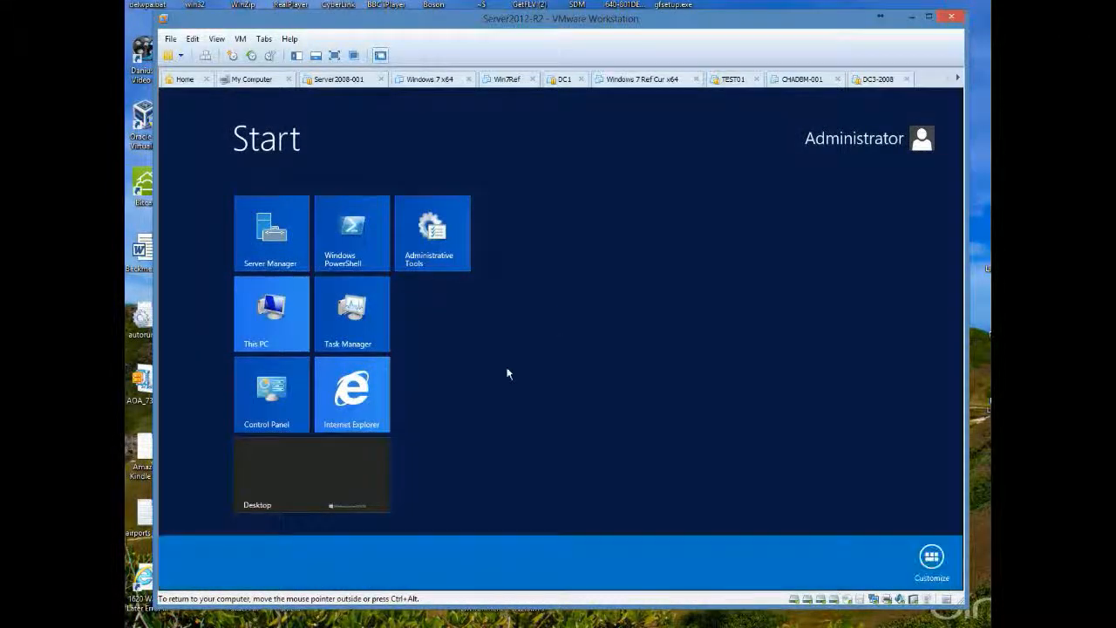
pyautogui.click(430, 447)
pyautogui.click(245, 568)
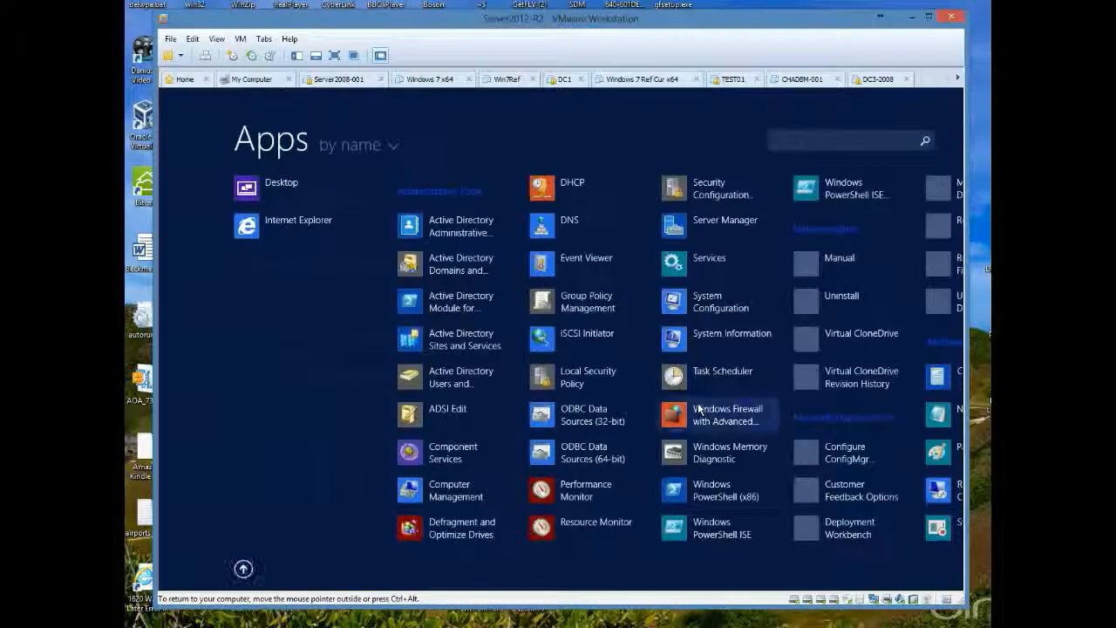
pyautogui.scroll(-2, 698, 406)
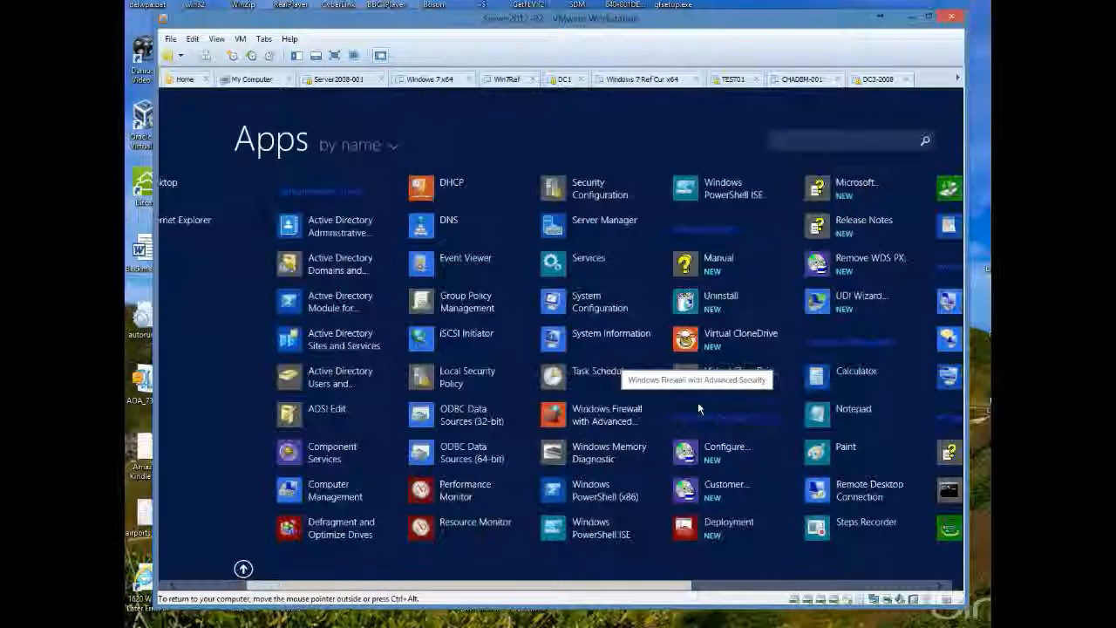
pyautogui.scroll(-2, 697, 407)
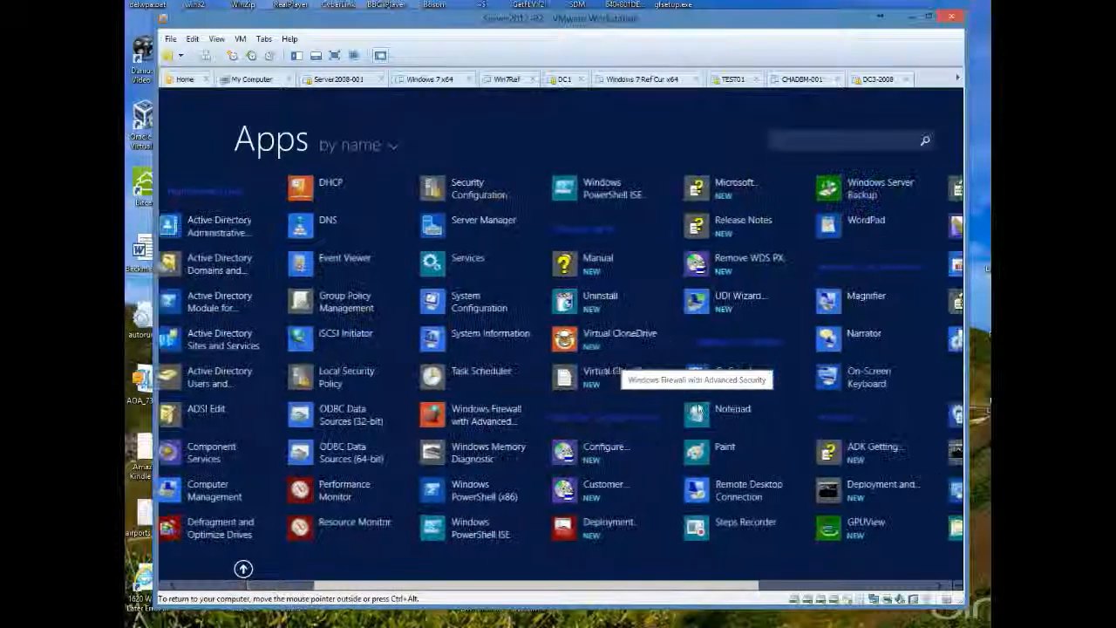
pyautogui.rightClick(576, 533)
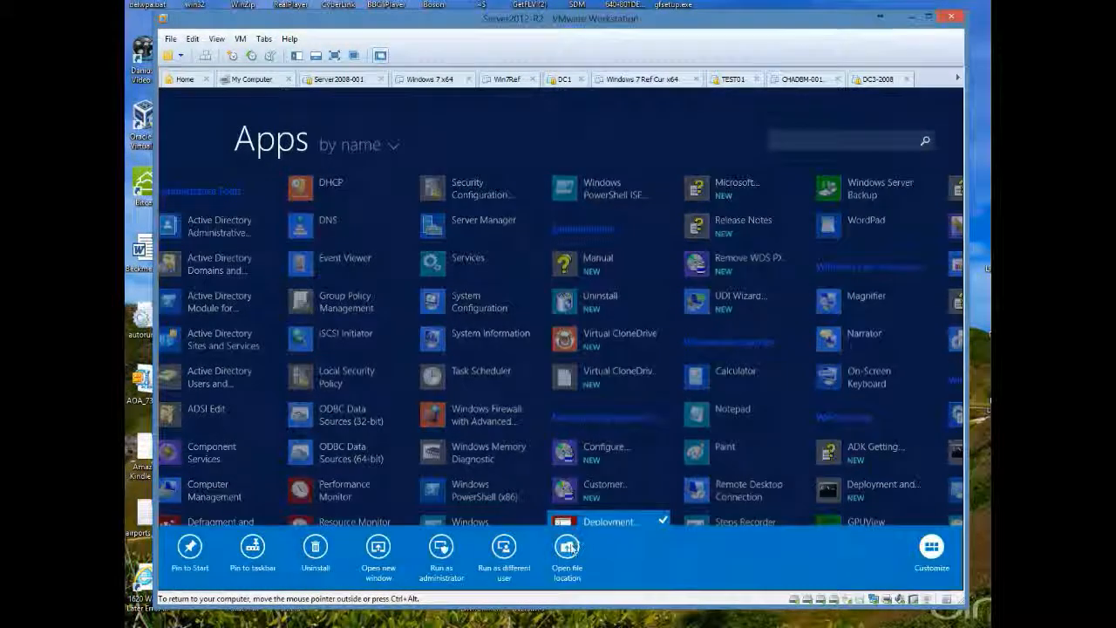
pyautogui.click(193, 553)
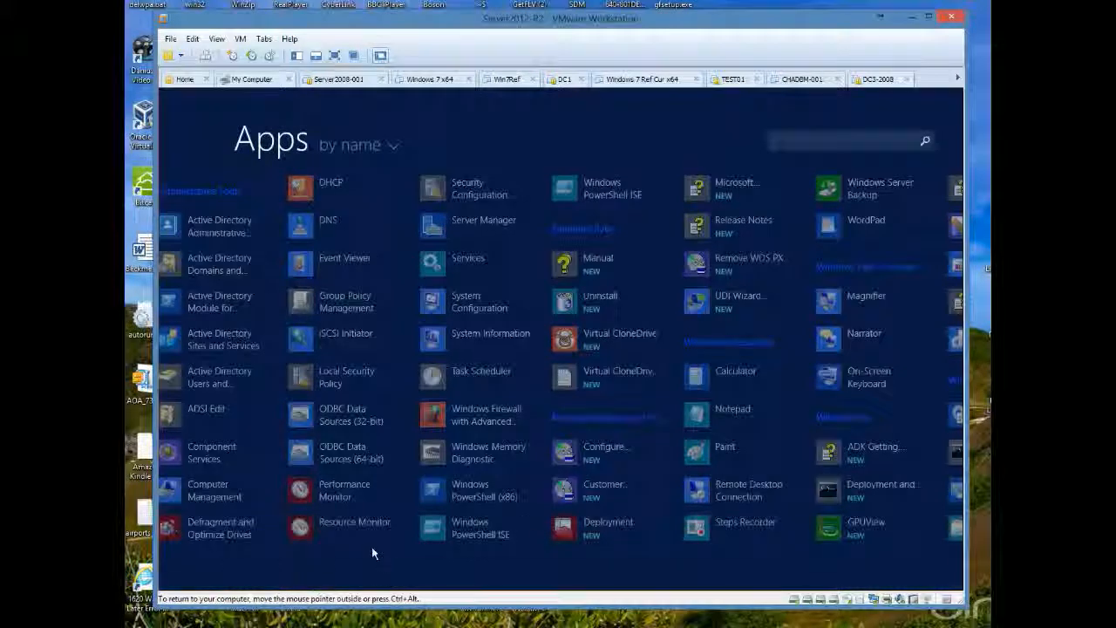
pyautogui.press('super')
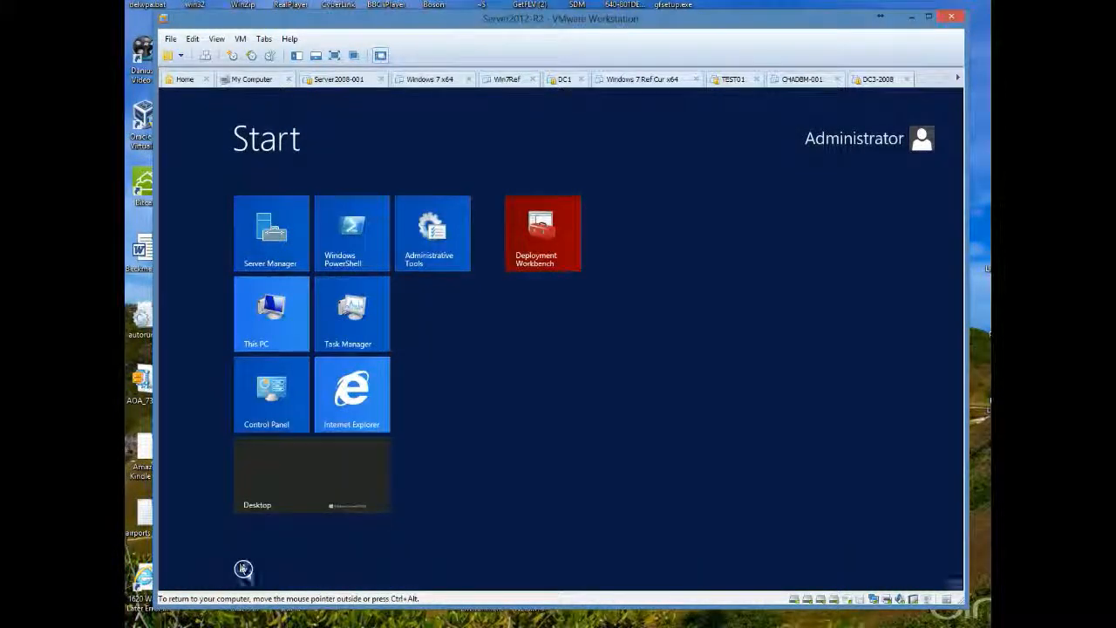
# Step: Pin the Deployment and Imaging Tools shortcut from the Windows Kits group to the Start screen
pyautogui.click(244, 567)
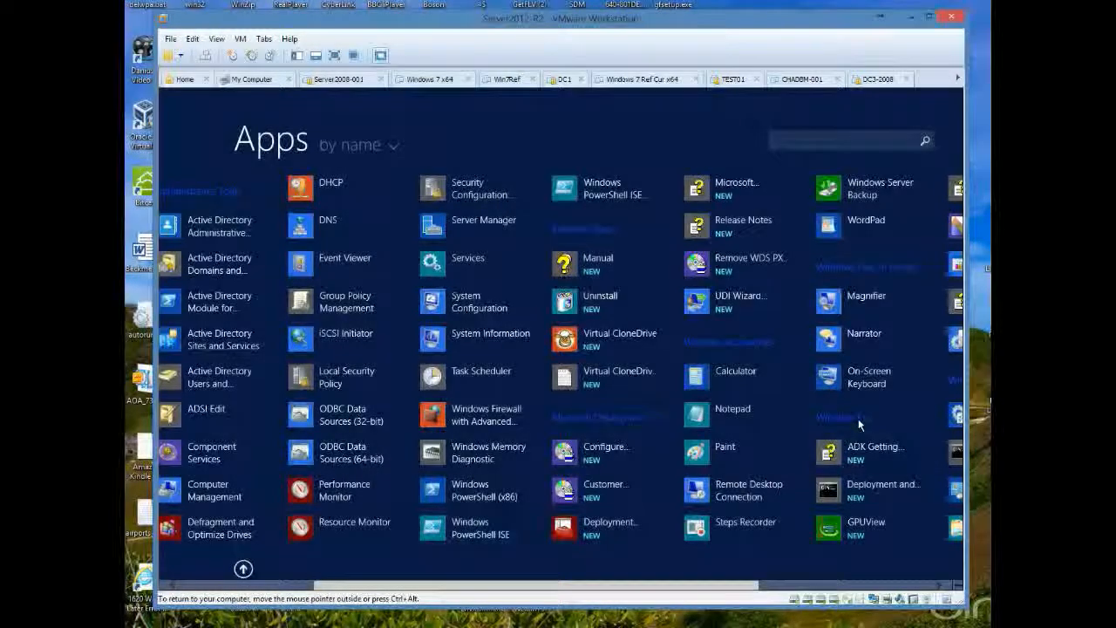
pyautogui.rightClick(829, 491)
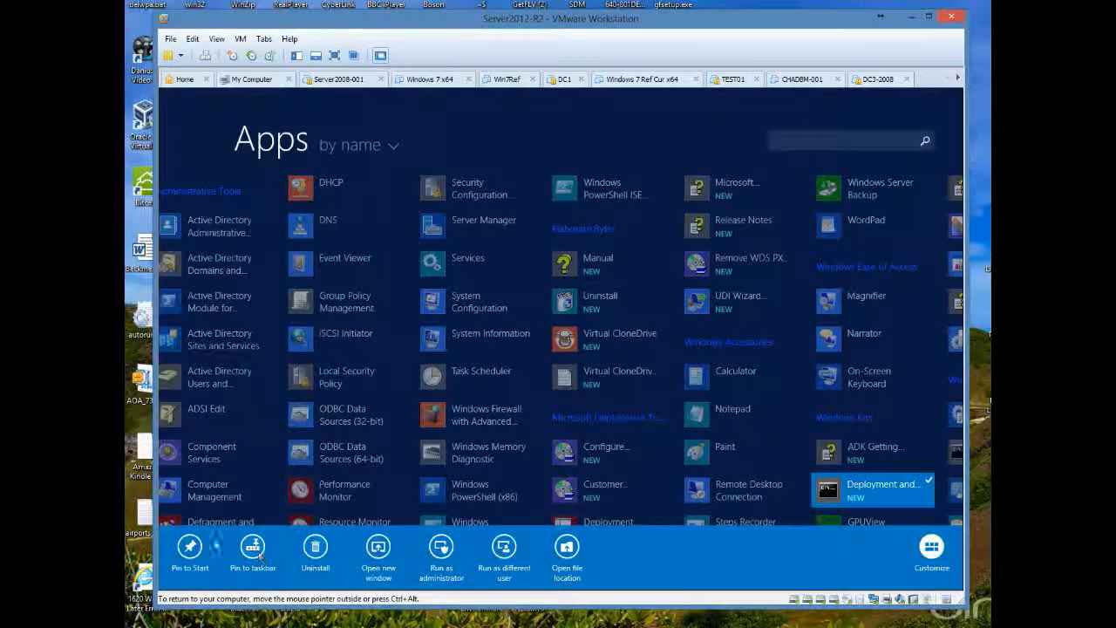
pyautogui.click(192, 548)
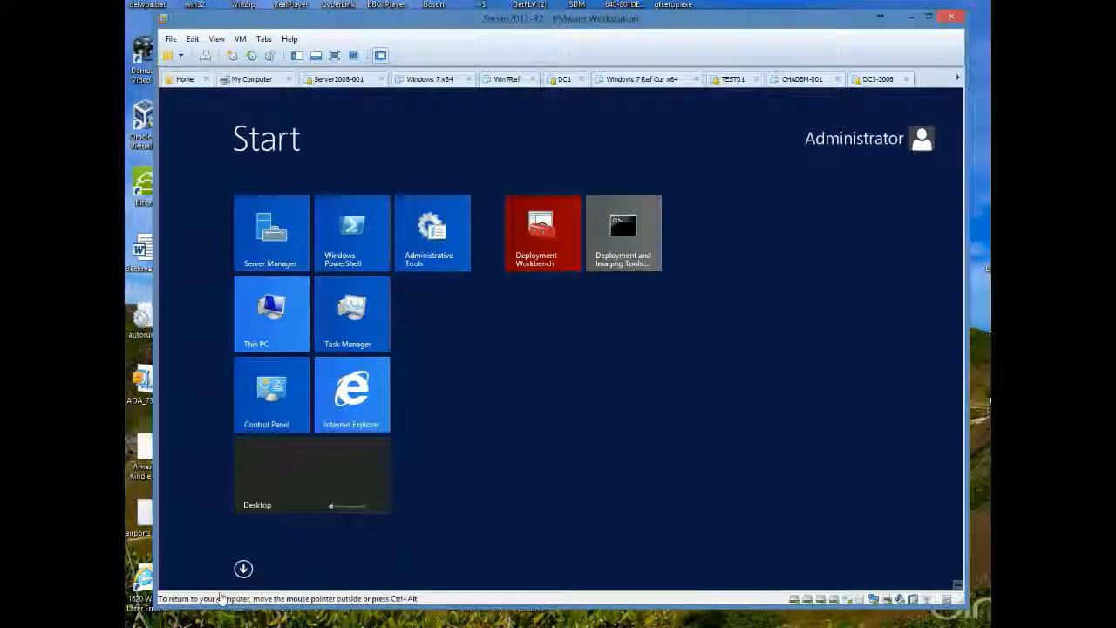
# Step: Look through the newly installed Microsoft Deployment Toolkit and Windows Kits entries in the Apps list
pyautogui.click(243, 568)
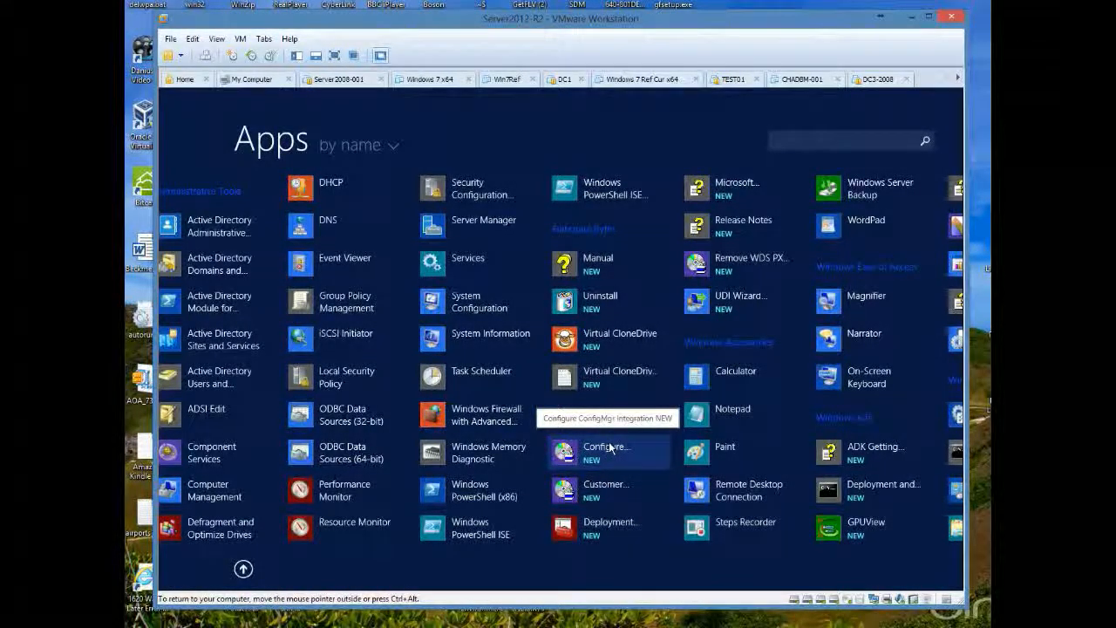
pyautogui.scroll(-2, 611, 447)
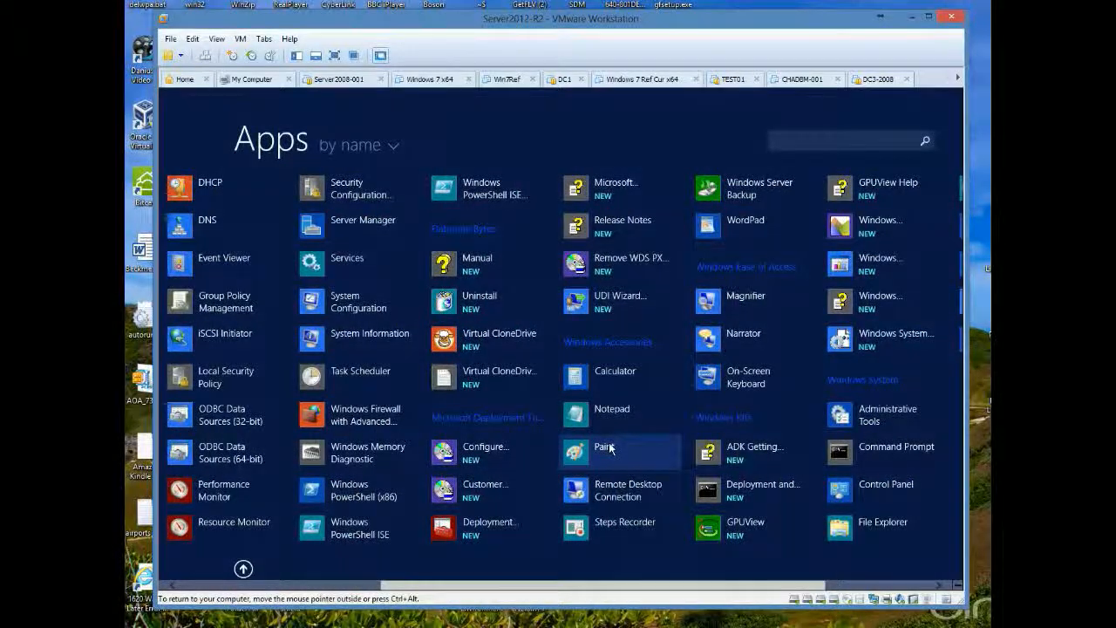
pyautogui.scroll(3, 611, 447)
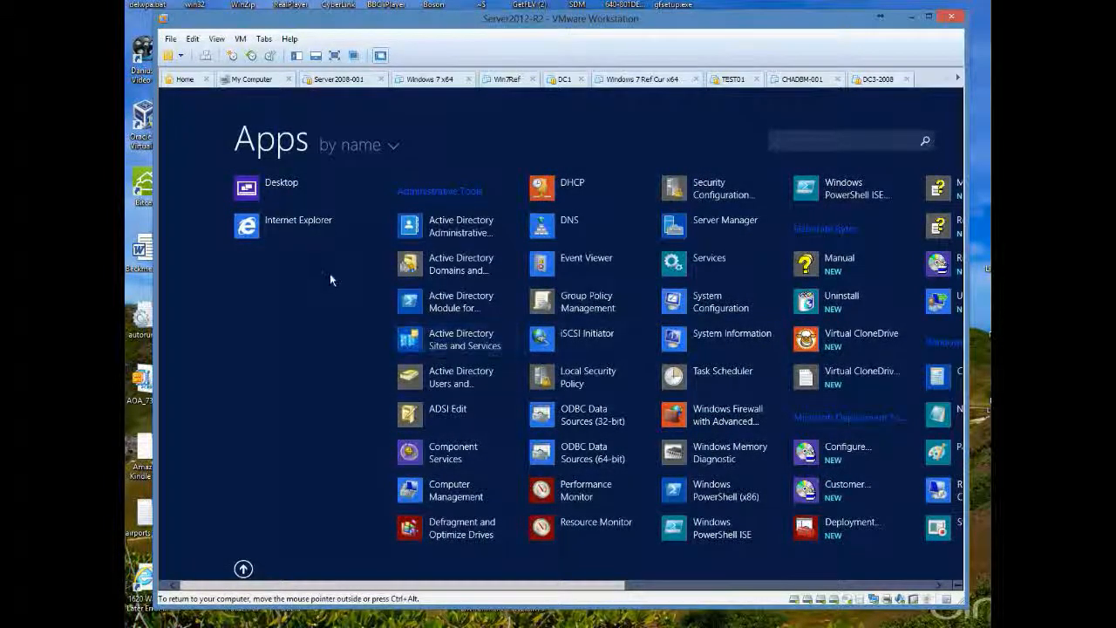
# Step: Open Deployment Workbench from the Start screen, inspect its Deployment Shares and Information Center nodes, and exit the console
pyautogui.click(243, 569)
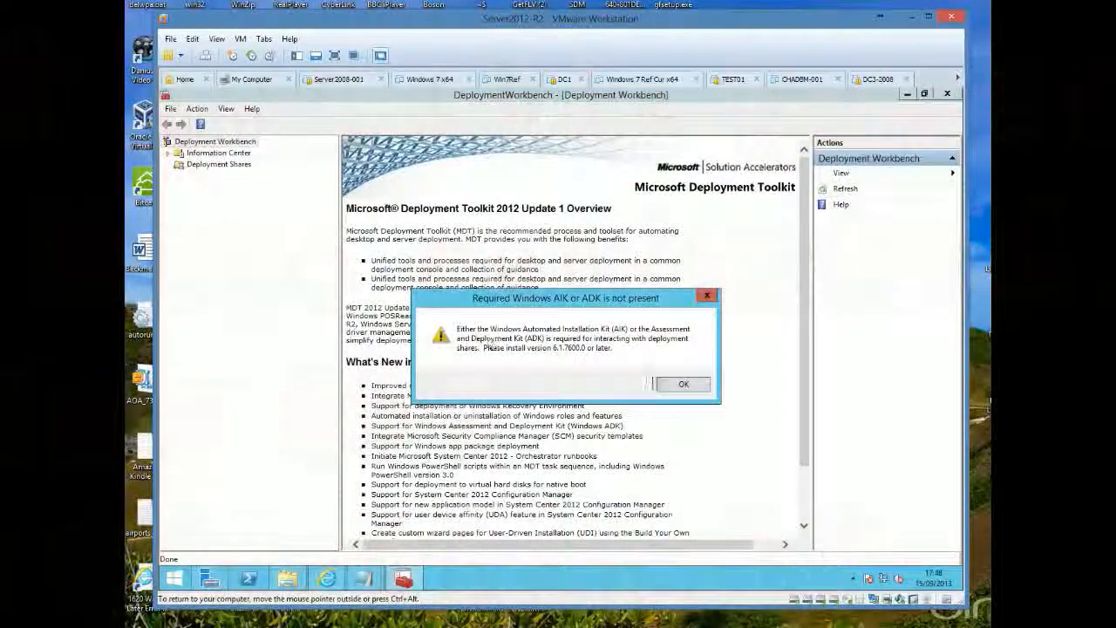
pyautogui.click(683, 385)
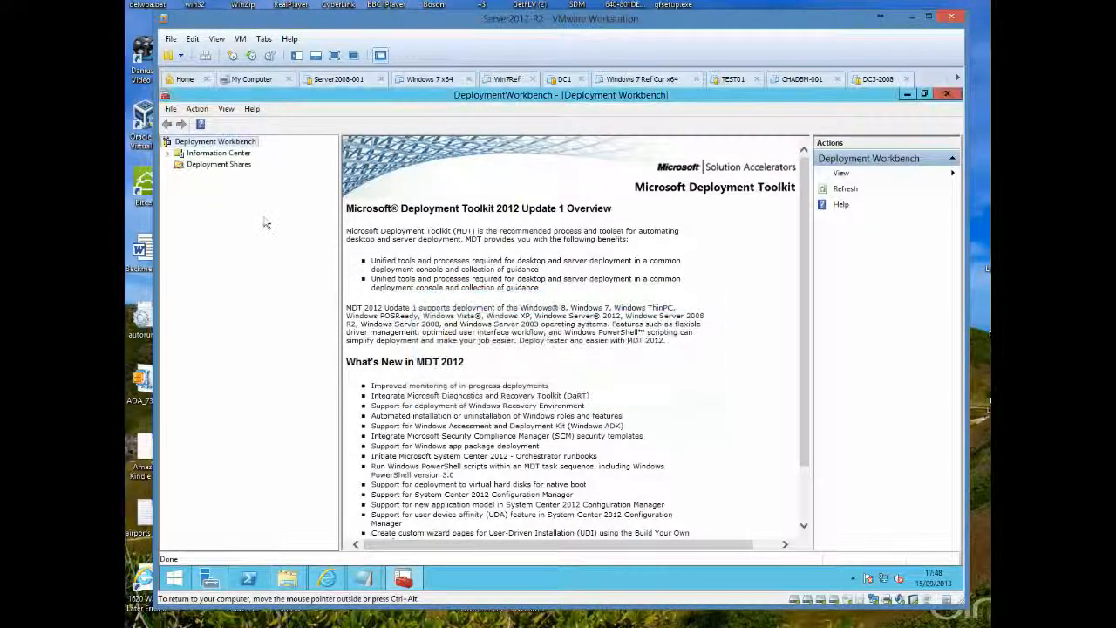
pyautogui.click(169, 154)
pyautogui.click(169, 155)
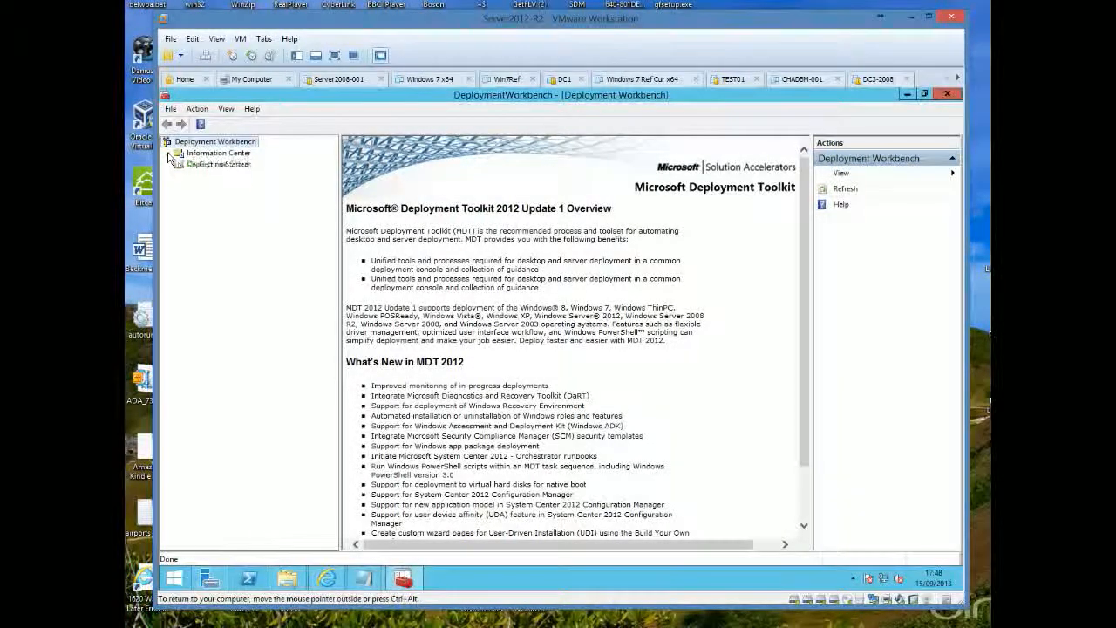
pyautogui.click(181, 166)
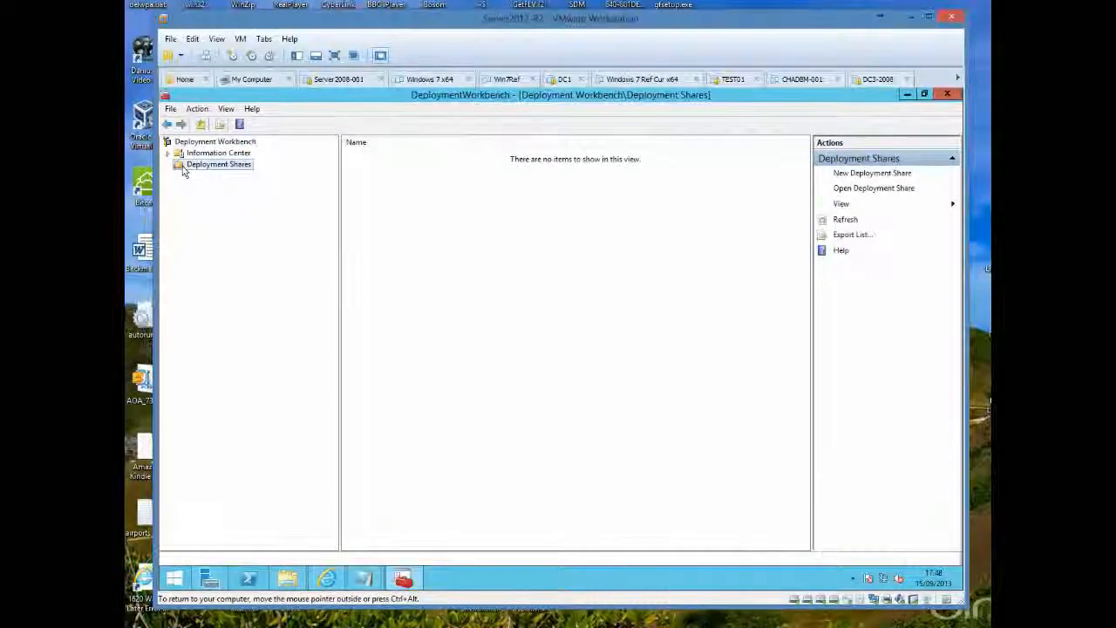
pyautogui.click(170, 154)
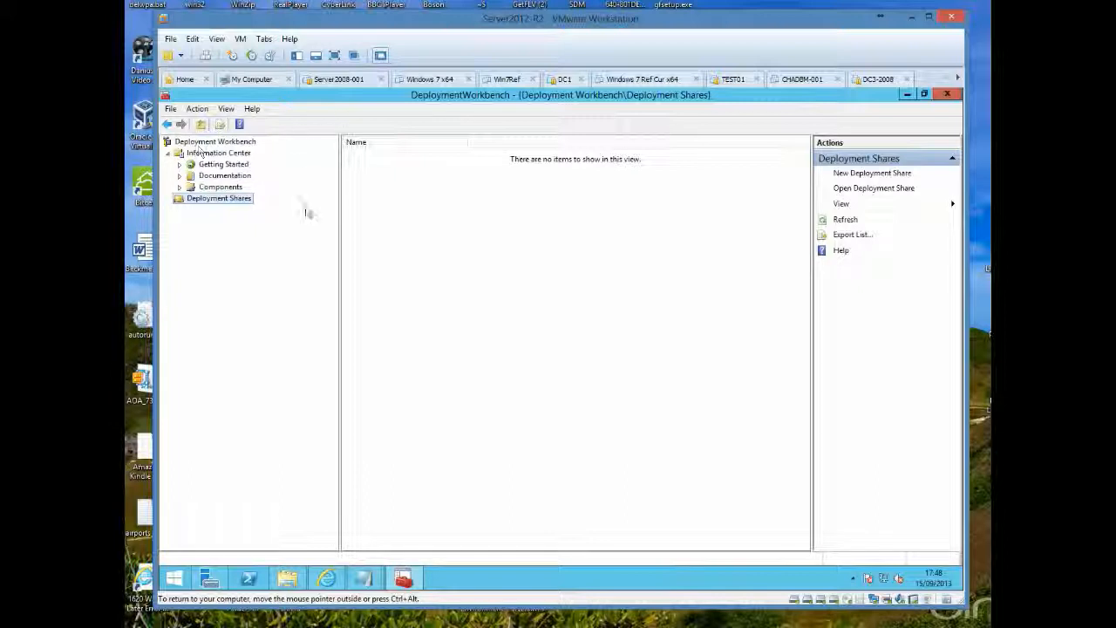
pyautogui.click(177, 110)
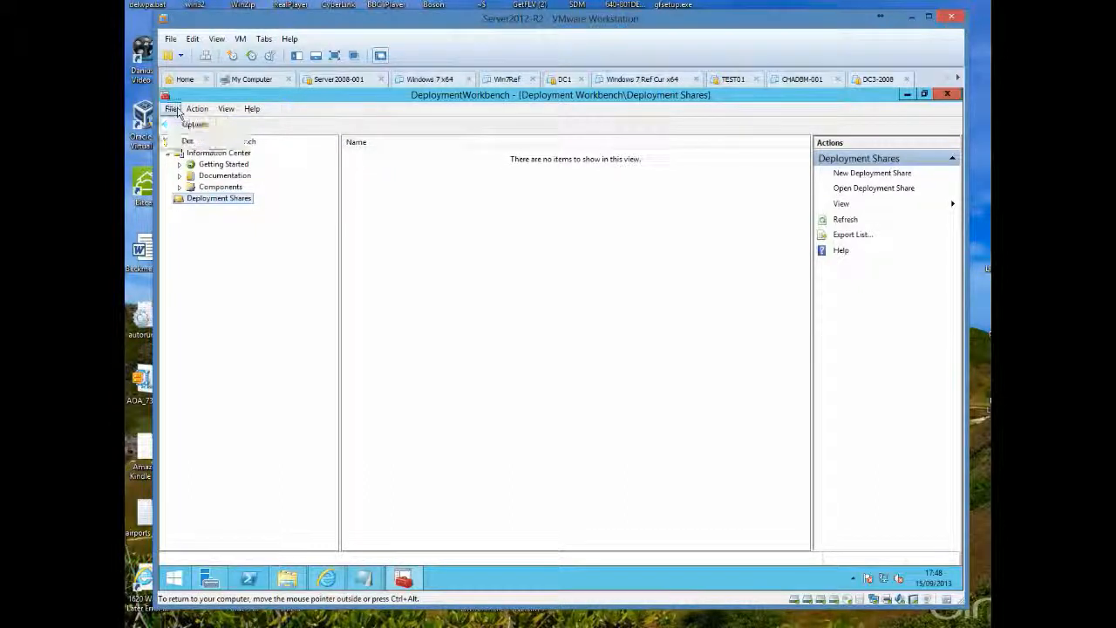
pyautogui.click(188, 139)
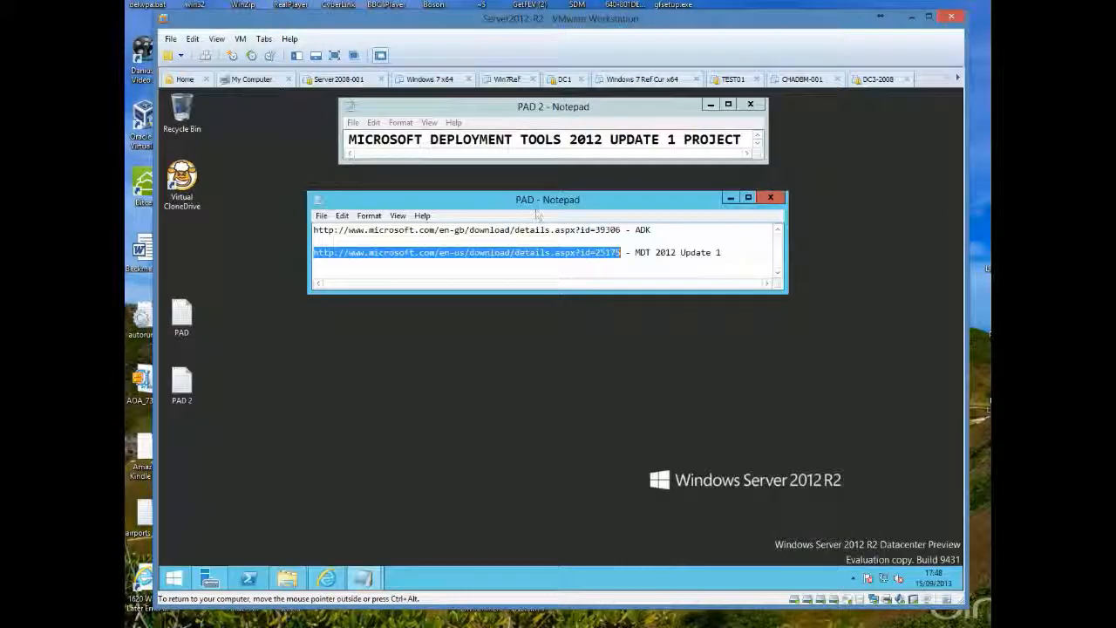